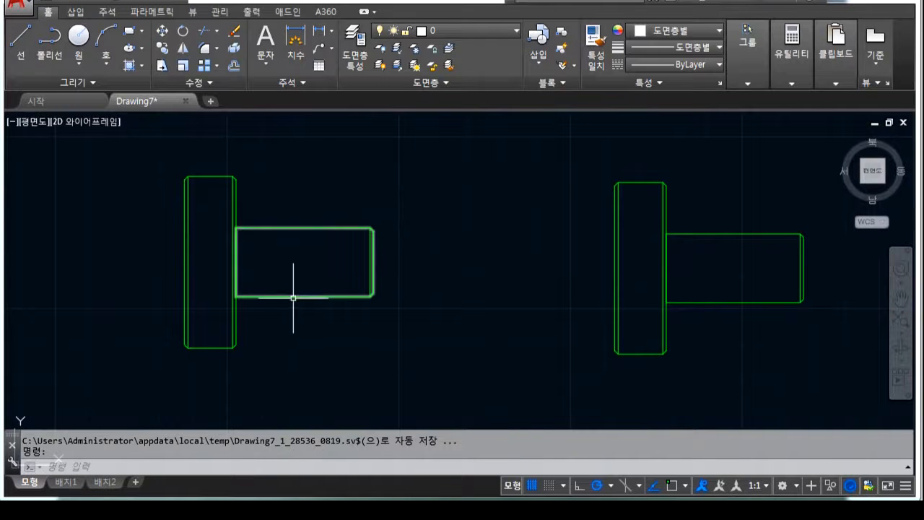
left_click_drag(189, 185, 241, 188)
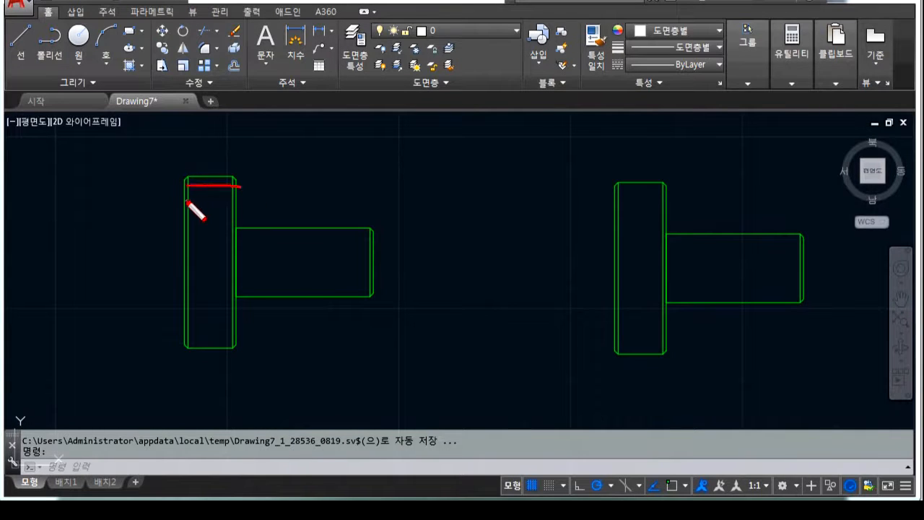
mouse_move(189, 200)
left_mouse_down()
mouse_move(232, 197)
mouse_move(234, 257)
mouse_move(250, 272)
left_mouse_up()
mouse_move(191, 287)
left_mouse_down()
mouse_move(234, 287)
mouse_move(234, 298)
left_mouse_up()
mouse_move(183, 313)
left_mouse_down()
mouse_move(237, 312)
mouse_move(225, 333)
left_mouse_up()
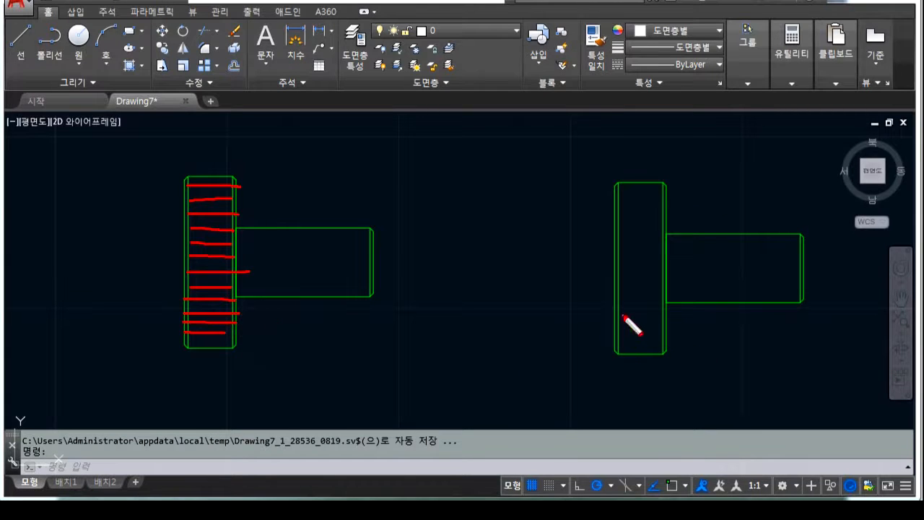
mouse_move(620, 315)
left_mouse_down()
mouse_move(619, 354)
mouse_move(665, 356)
mouse_move(650, 313)
mouse_move(612, 314)
mouse_move(614, 410)
mouse_move(693, 407)
left_mouse_up()
mouse_move(625, 394)
left_mouse_down()
mouse_move(710, 392)
mouse_move(699, 383)
left_mouse_up()
mouse_move(625, 403)
left_mouse_down()
mouse_move(699, 404)
mouse_move(674, 386)
mouse_move(691, 404)
left_mouse_up()
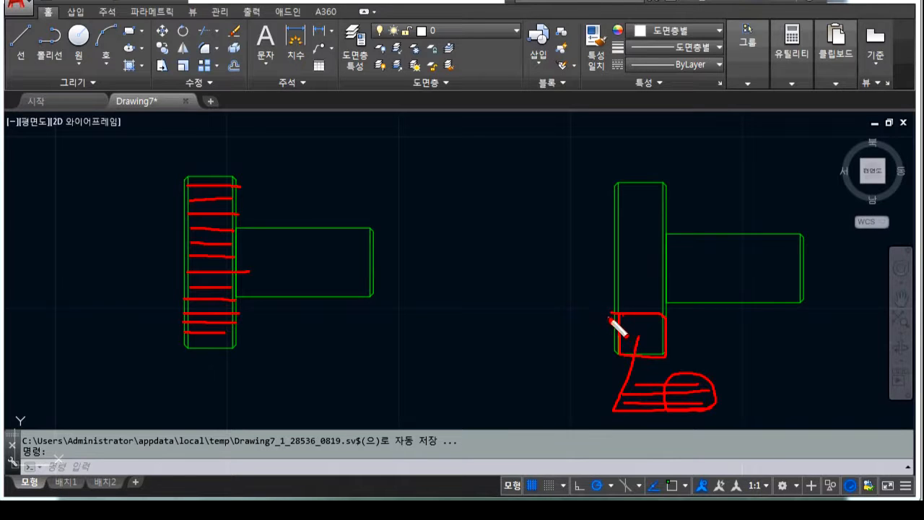
key("Escape")
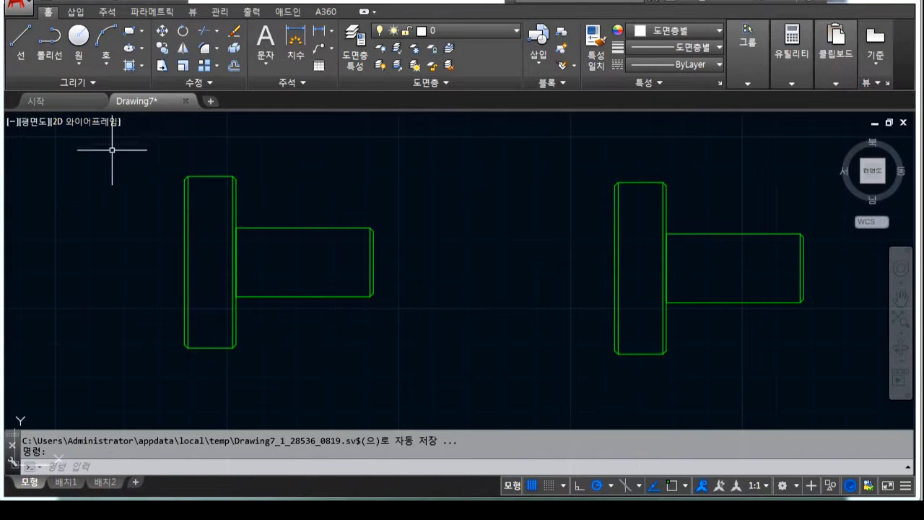
- Draw a horizontal line across the lower part of the left bolt's head, extending past both of its sides
left_click(20, 36)
left_click(156, 311)
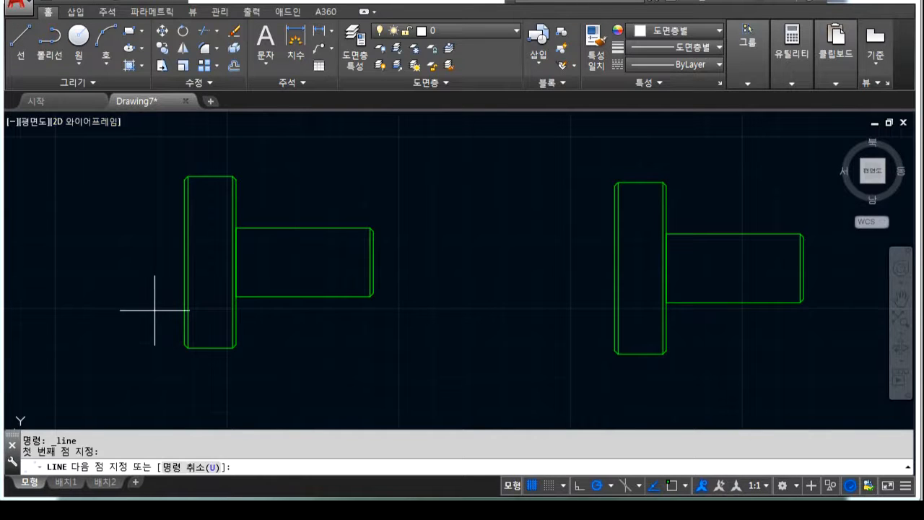
key("Escape")
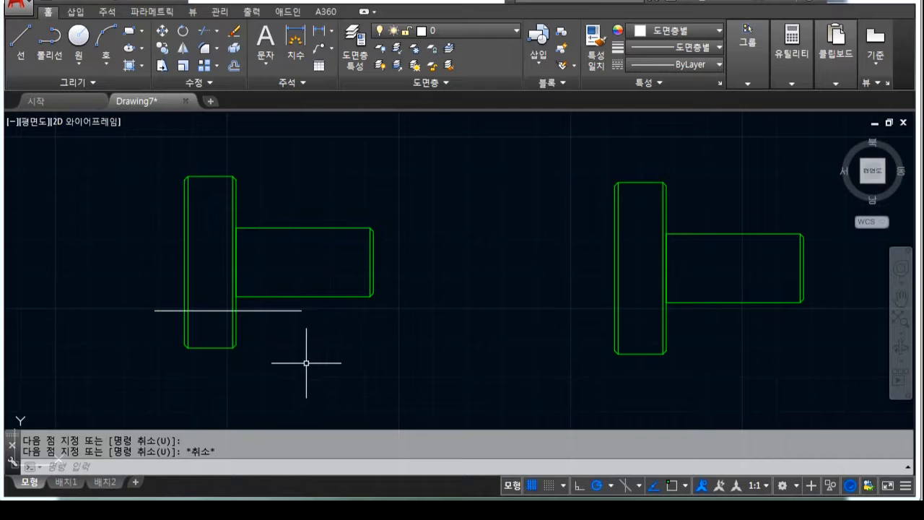
mouse_move(190, 311)
left_mouse_down()
mouse_move(197, 349)
mouse_move(237, 350)
mouse_move(235, 312)
mouse_move(192, 312)
left_mouse_up()
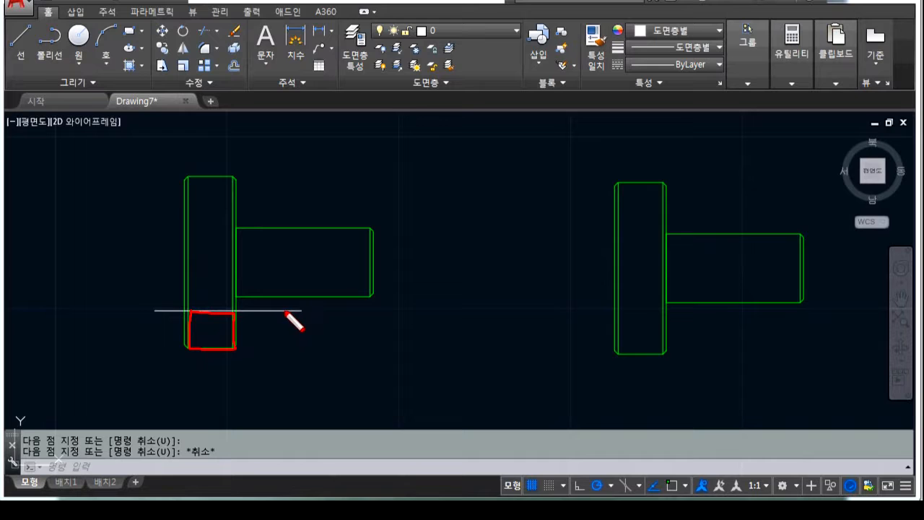
mouse_move(203, 326)
left_mouse_down()
mouse_move(227, 322)
mouse_move(191, 329)
mouse_move(235, 334)
mouse_move(188, 342)
mouse_move(234, 340)
mouse_move(212, 345)
left_mouse_up()
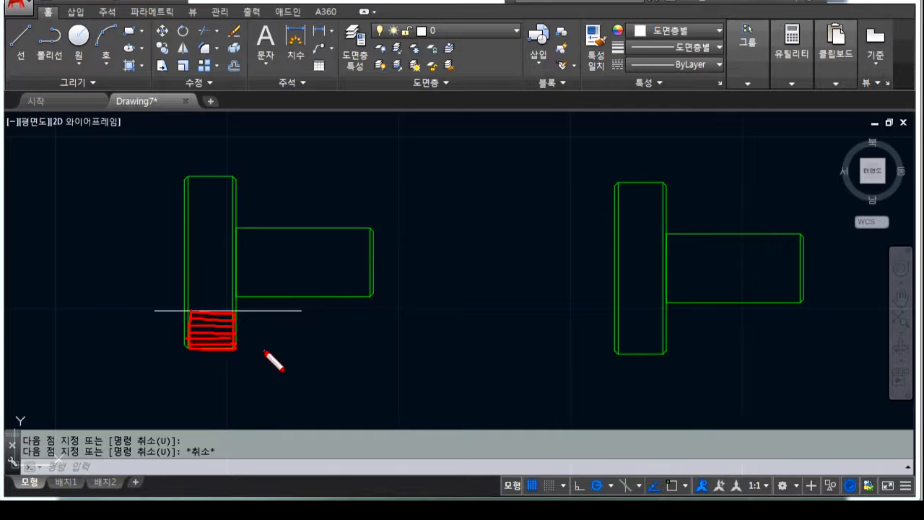
key("Escape")
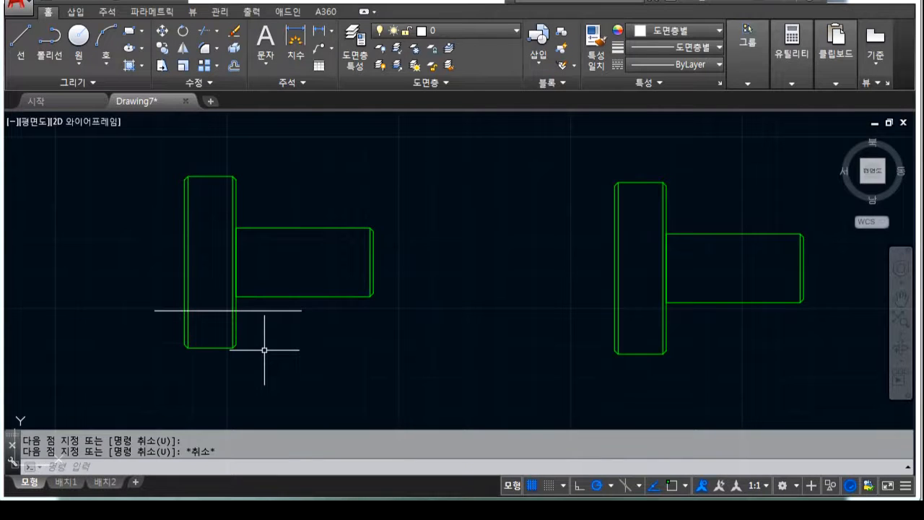
- Hatch the part of the left bolt's head below the horizontal line with the ANSI31 pattern at angle 0
type("h")
key("Return")
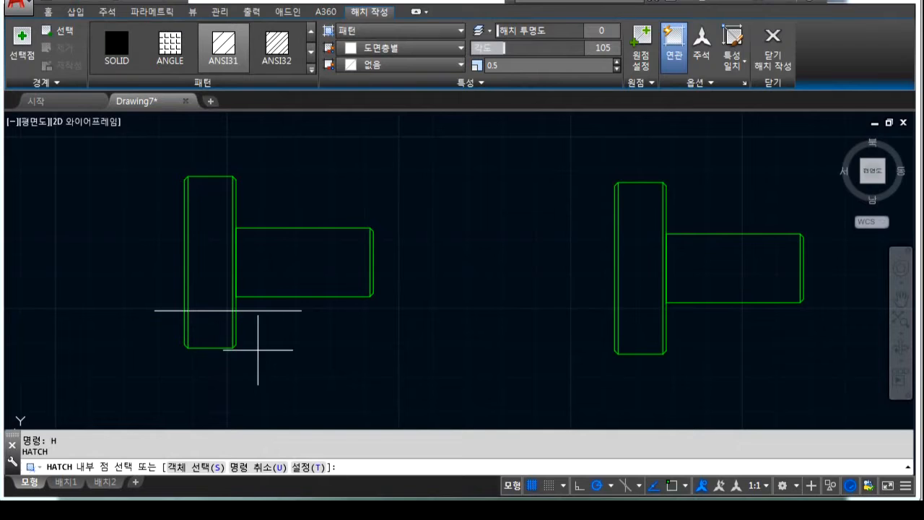
left_click(226, 46)
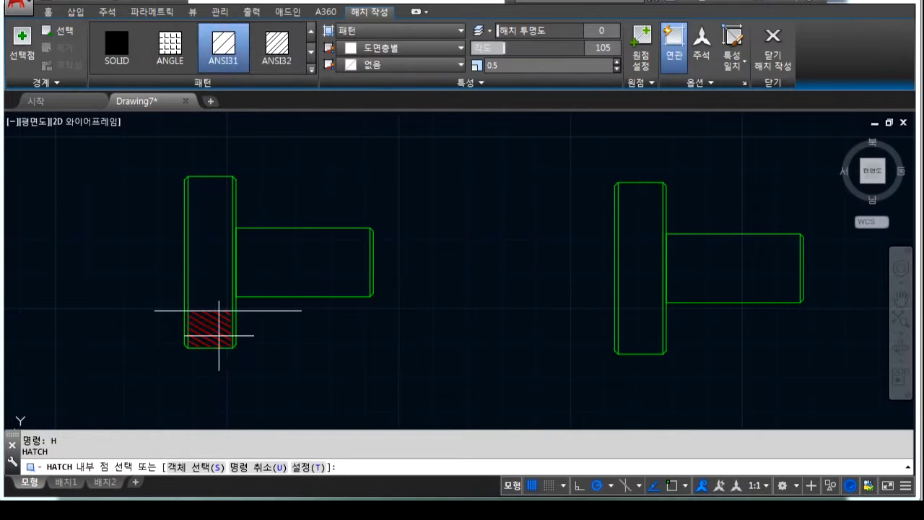
left_click(226, 317)
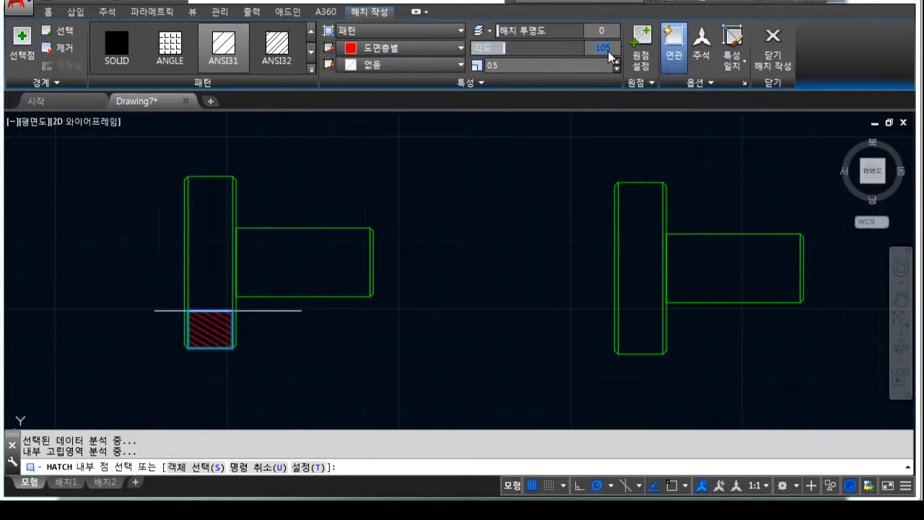
left_click_drag(608, 49, 608, 49)
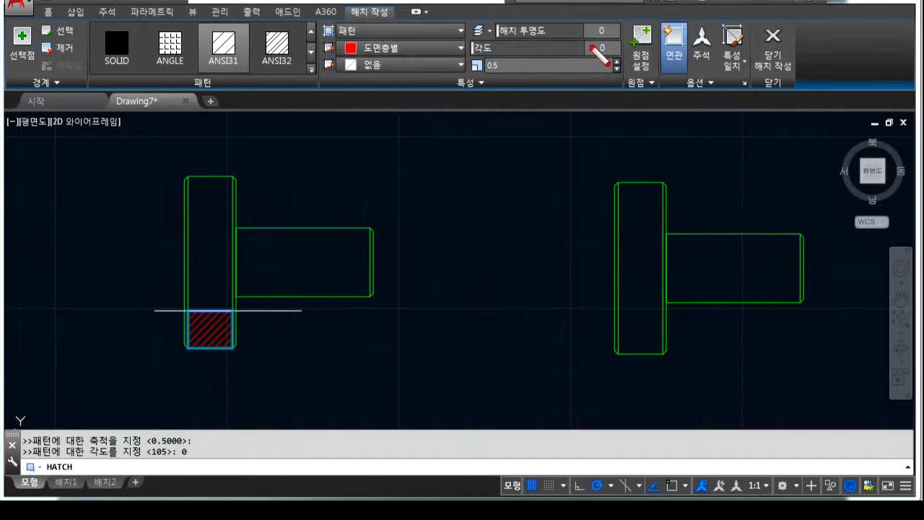
mouse_move(584, 41)
left_mouse_down()
mouse_move(617, 56)
mouse_move(589, 42)
mouse_move(583, 55)
left_mouse_up()
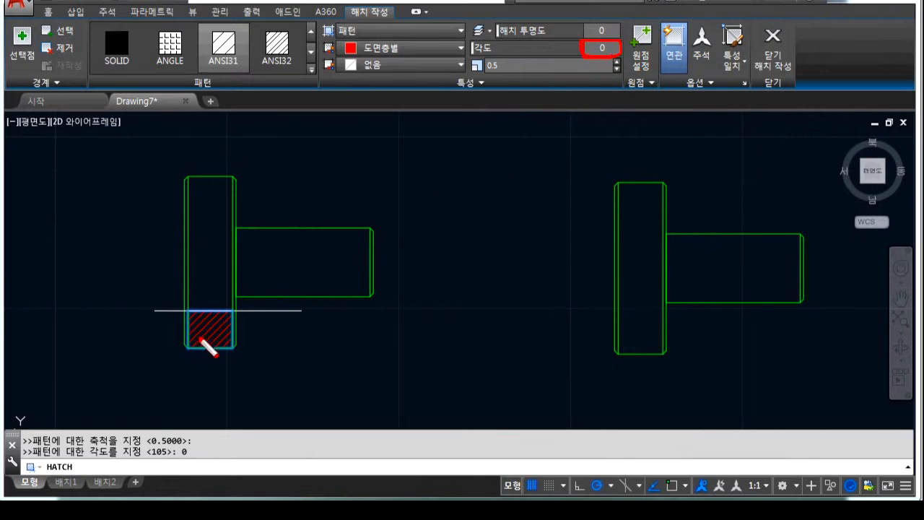
mouse_move(204, 339)
left_mouse_down()
mouse_move(195, 349)
mouse_move(258, 321)
left_mouse_up()
mouse_move(590, 49)
left_mouse_down()
mouse_move(626, 49)
mouse_move(591, 39)
left_mouse_up()
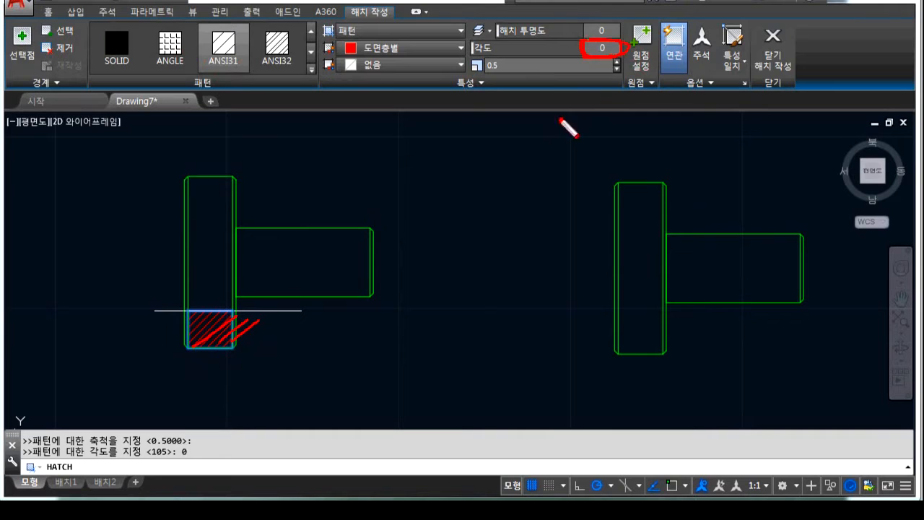
mouse_move(420, 319)
left_mouse_down()
mouse_move(424, 328)
mouse_move(421, 318)
mouse_move(440, 315)
left_mouse_up()
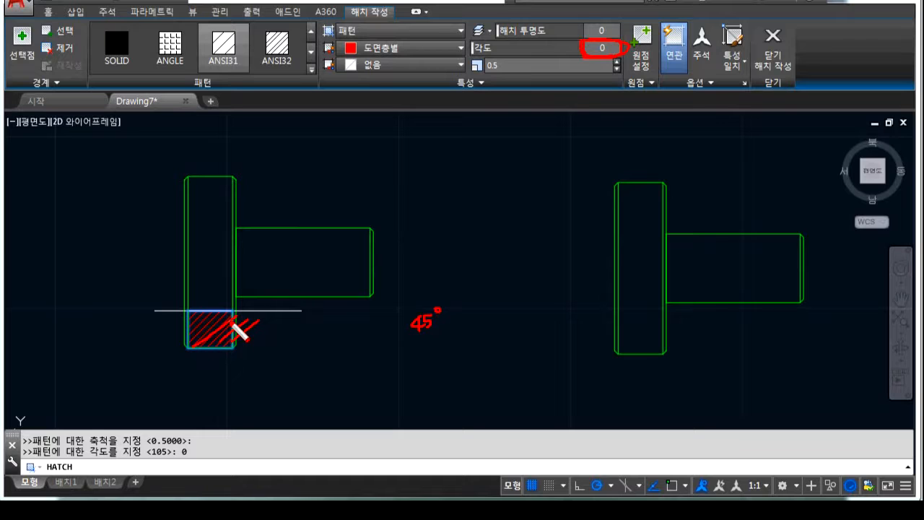
mouse_move(232, 324)
left_mouse_down()
mouse_move(200, 325)
mouse_move(188, 350)
left_mouse_up()
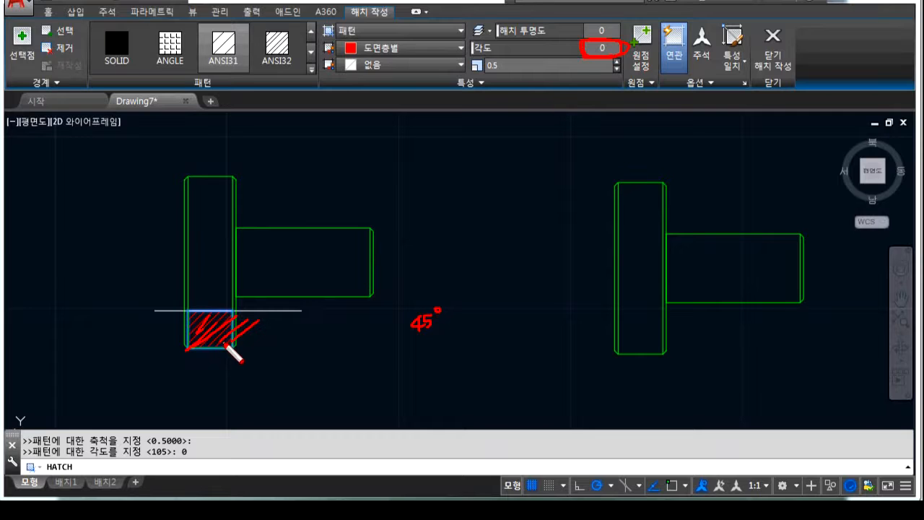
mouse_move(306, 324)
left_mouse_down()
mouse_move(353, 327)
mouse_move(339, 331)
mouse_move(352, 332)
mouse_move(355, 347)
left_mouse_up()
mouse_move(366, 312)
left_mouse_down()
mouse_move(455, 337)
mouse_move(408, 304)
left_mouse_up()
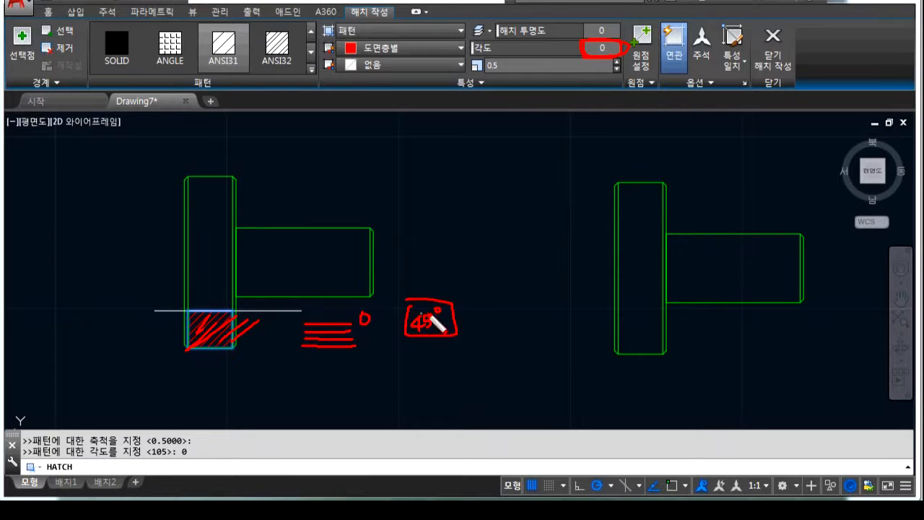
left_click_drag(428, 267, 428, 296)
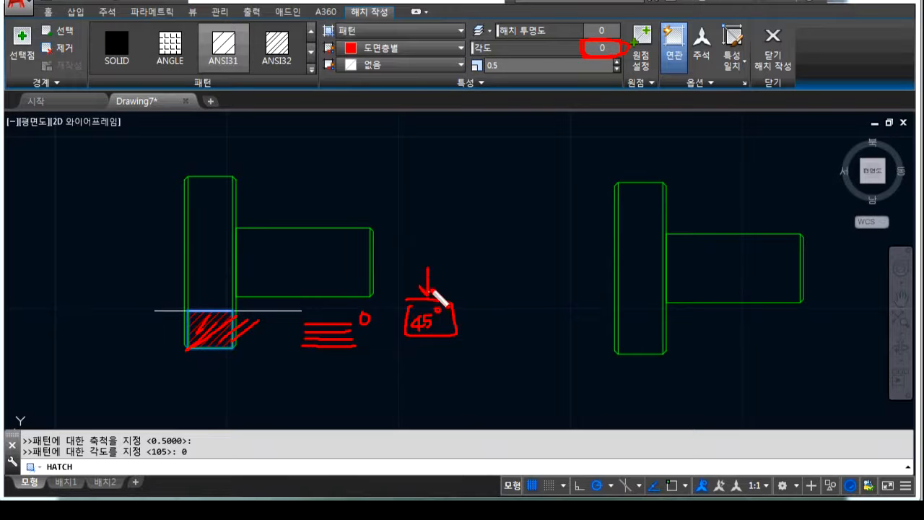
mouse_move(374, 330)
left_mouse_down()
mouse_move(364, 306)
mouse_move(353, 330)
left_mouse_up()
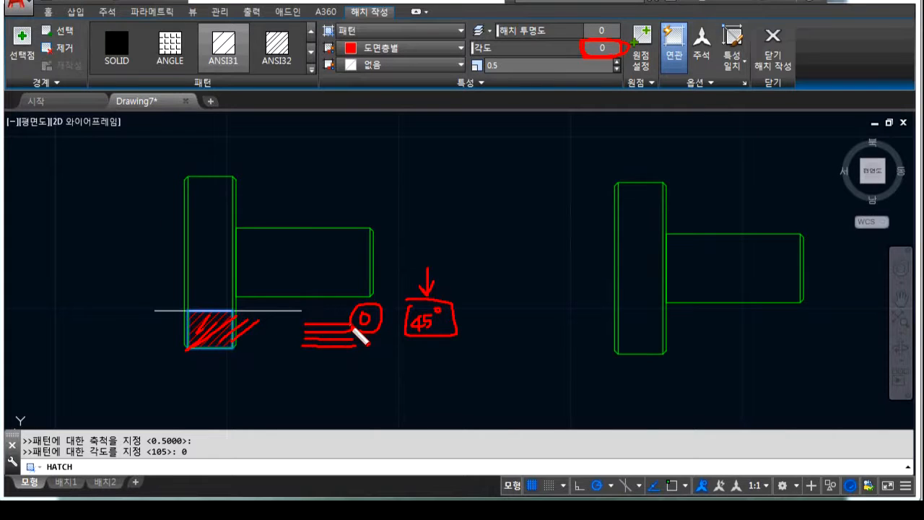
mouse_move(510, 318)
left_mouse_down()
mouse_move(543, 328)
mouse_move(535, 335)
left_mouse_up()
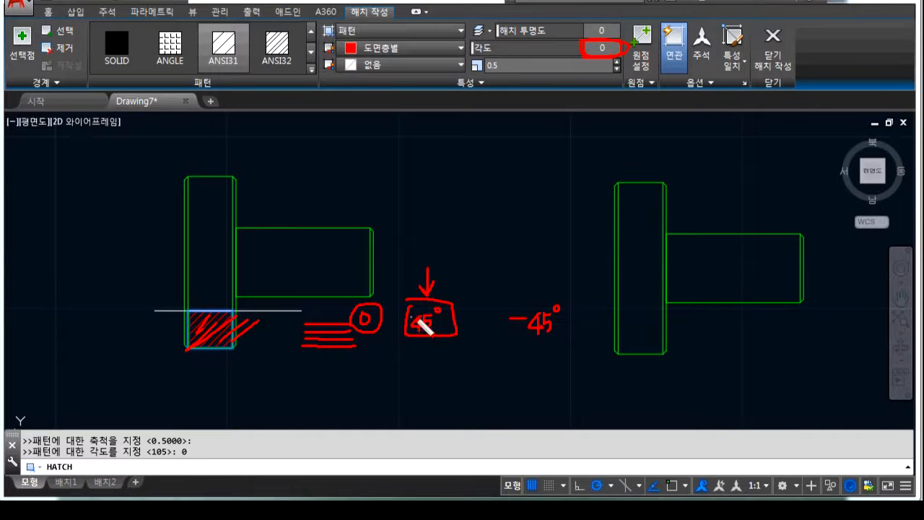
- Set the hatch angle to -45 degrees (315) so that its lines run horizontally
key("Escape")
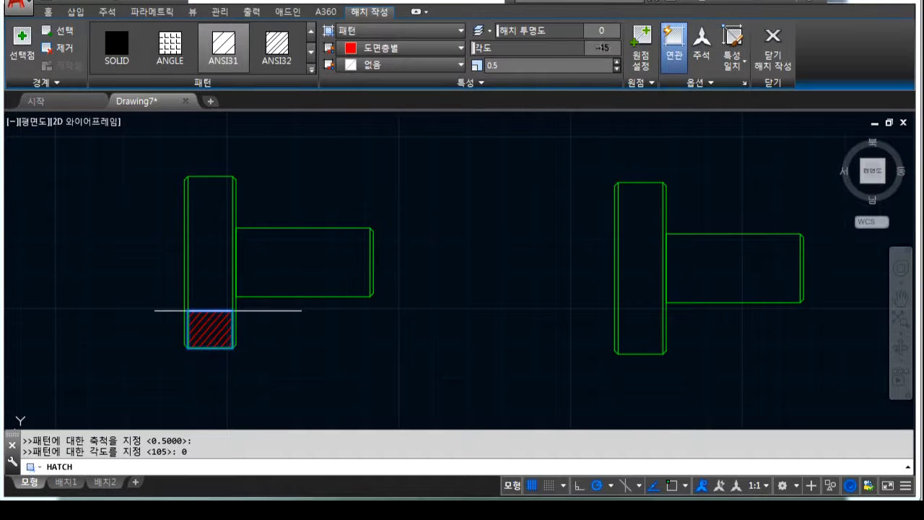
key("Return")
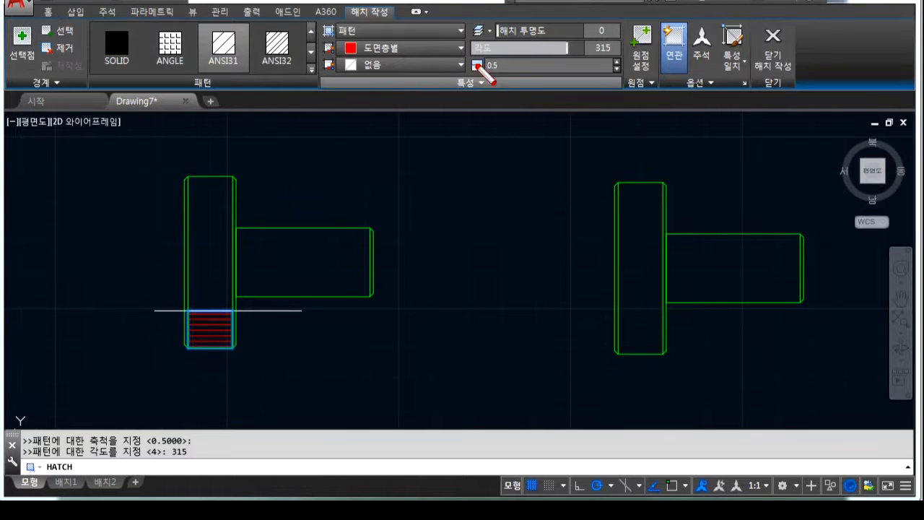
mouse_move(464, 58)
left_mouse_down()
mouse_move(478, 75)
mouse_move(507, 59)
mouse_move(466, 59)
left_mouse_up()
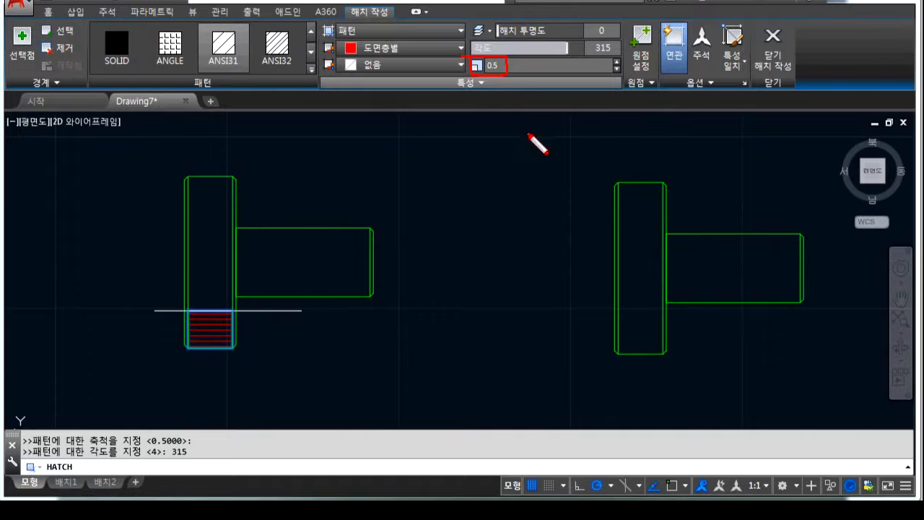
left_click_drag(617, 346, 666, 345)
left_click_drag(615, 333, 672, 330)
left_click_drag(613, 315, 672, 314)
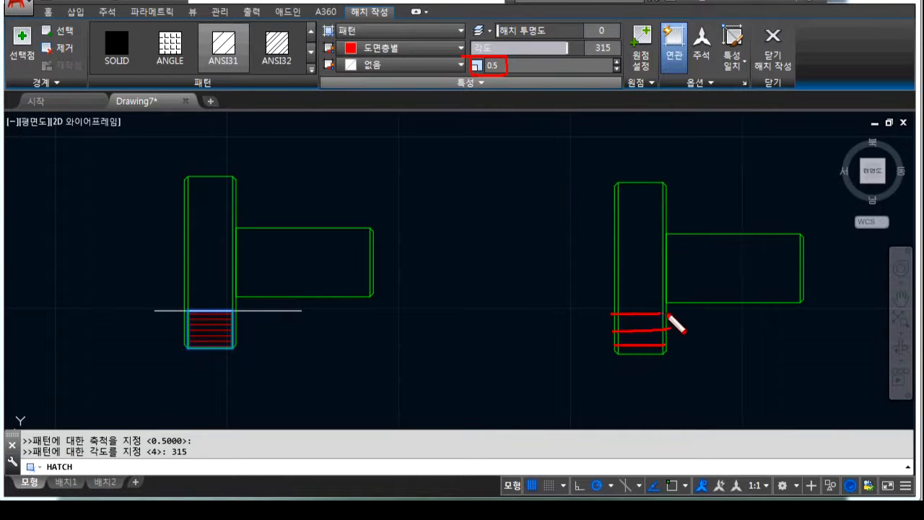
left_click_drag(612, 299, 663, 298)
left_click_drag(616, 192, 666, 192)
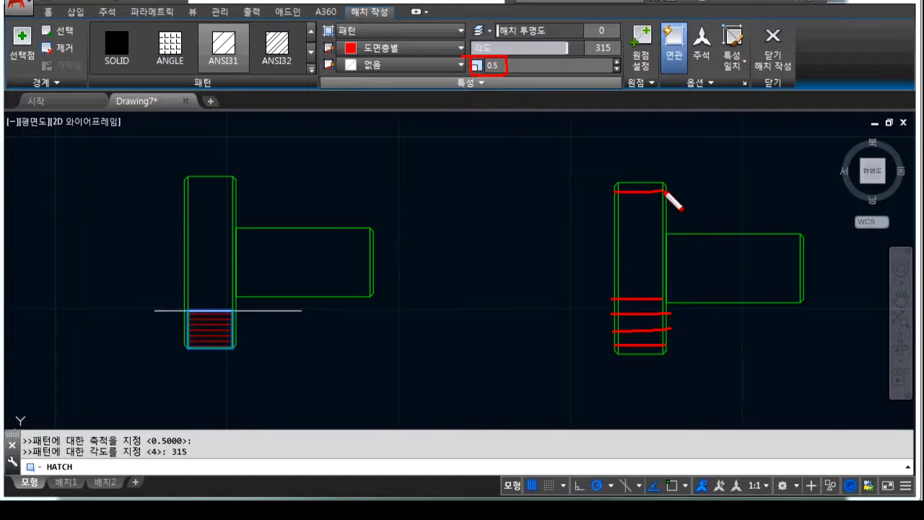
mouse_move(611, 197)
left_mouse_down()
mouse_move(663, 196)
mouse_move(663, 211)
left_mouse_up()
mouse_move(190, 178)
left_mouse_down()
mouse_move(192, 213)
mouse_move(243, 206)
mouse_move(198, 180)
left_mouse_up()
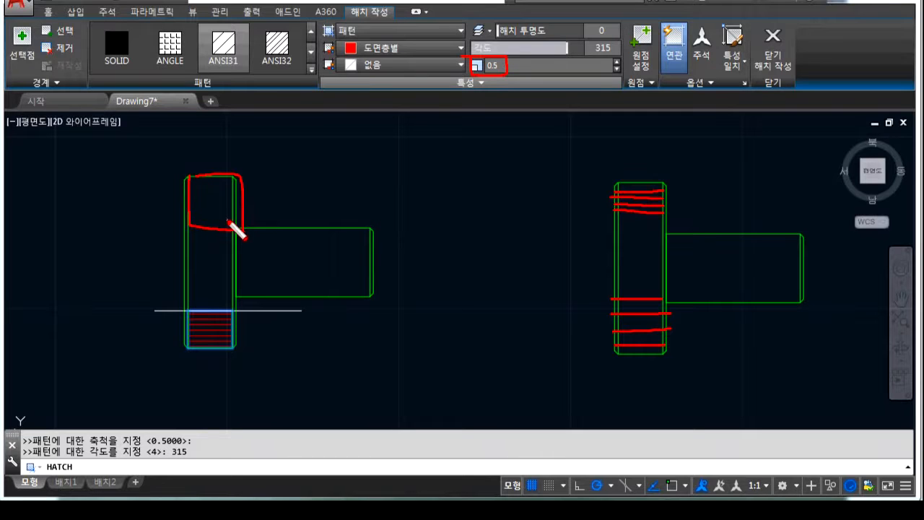
mouse_move(210, 182)
left_mouse_down()
mouse_move(182, 186)
mouse_move(230, 190)
mouse_move(190, 197)
mouse_move(246, 209)
left_mouse_up()
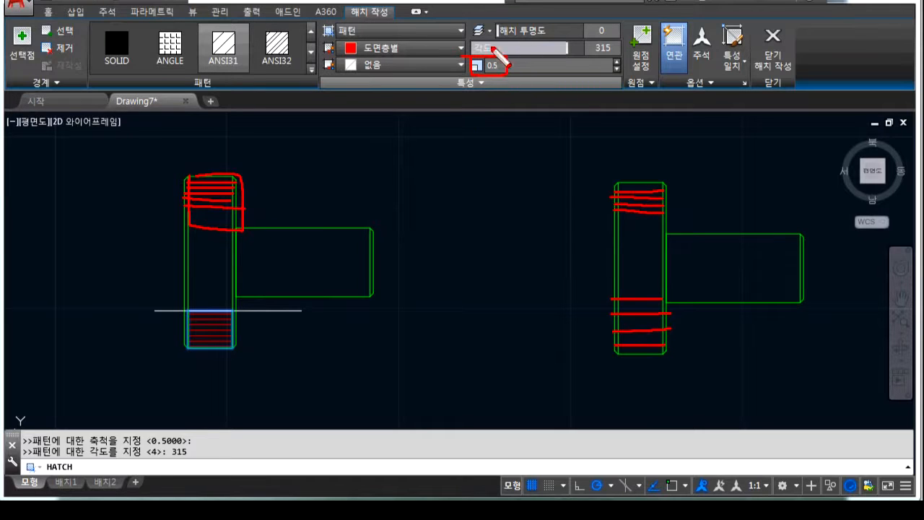
mouse_move(193, 245)
left_mouse_down()
mouse_move(241, 245)
mouse_move(245, 255)
left_mouse_up()
mouse_move(189, 269)
left_mouse_down()
mouse_move(237, 268)
mouse_move(238, 280)
left_mouse_up()
mouse_move(499, 62)
left_mouse_down()
mouse_move(485, 66)
mouse_move(509, 72)
left_mouse_up()
key("Escape")
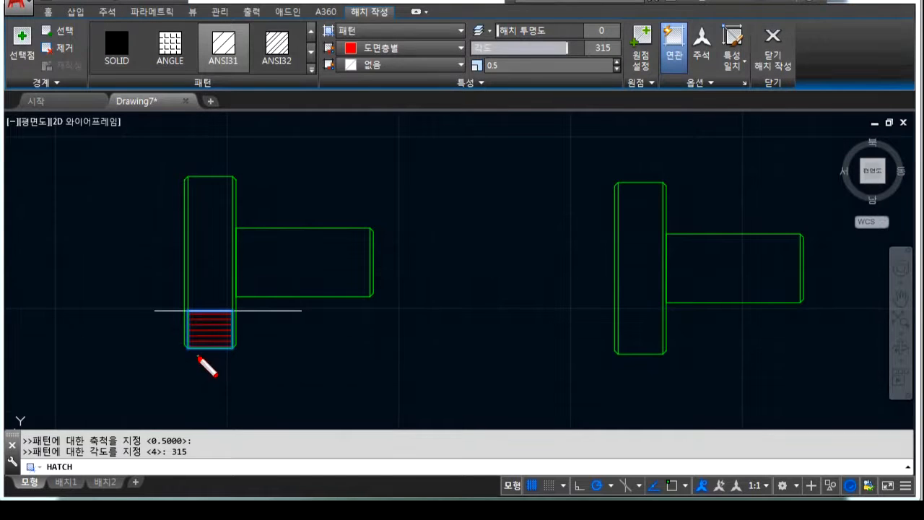
mouse_move(206, 365)
left_mouse_down()
mouse_move(268, 326)
mouse_move(177, 302)
mouse_move(246, 377)
left_mouse_up()
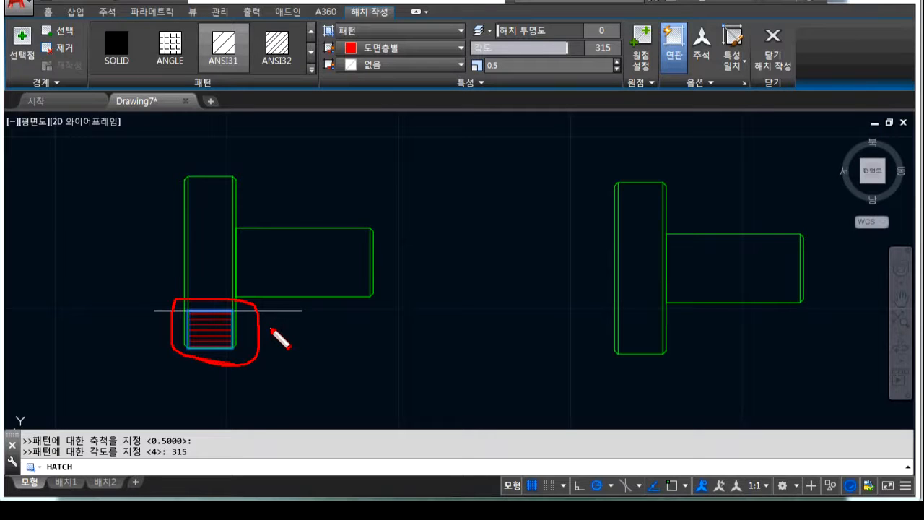
mouse_move(221, 320)
left_mouse_down()
mouse_move(190, 313)
mouse_move(203, 332)
mouse_move(182, 340)
mouse_move(230, 339)
left_mouse_up()
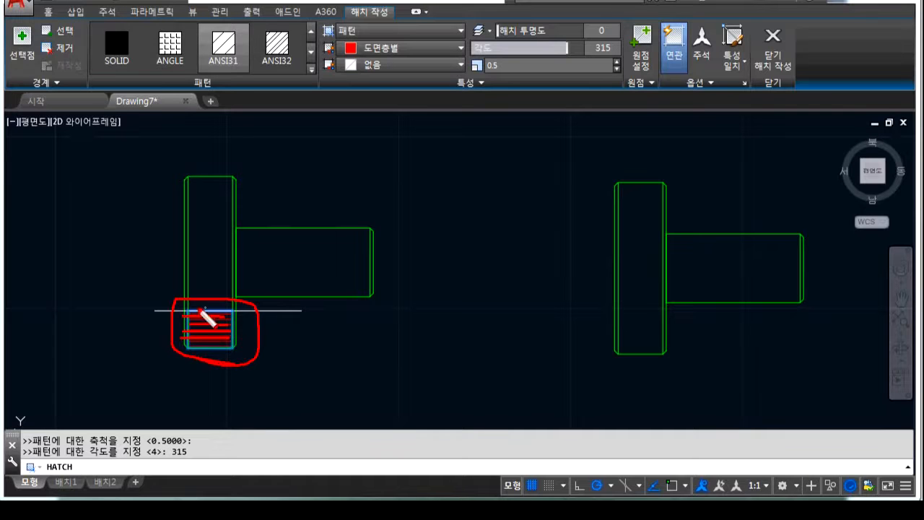
key("Escape")
- Assign the hatch to the 가는실선 layer and finish creating it
left_click(479, 85)
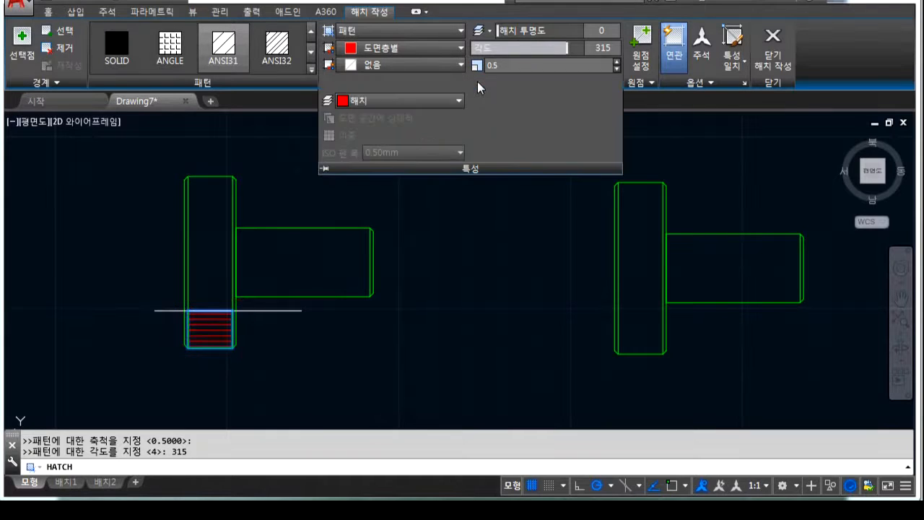
left_click(428, 105)
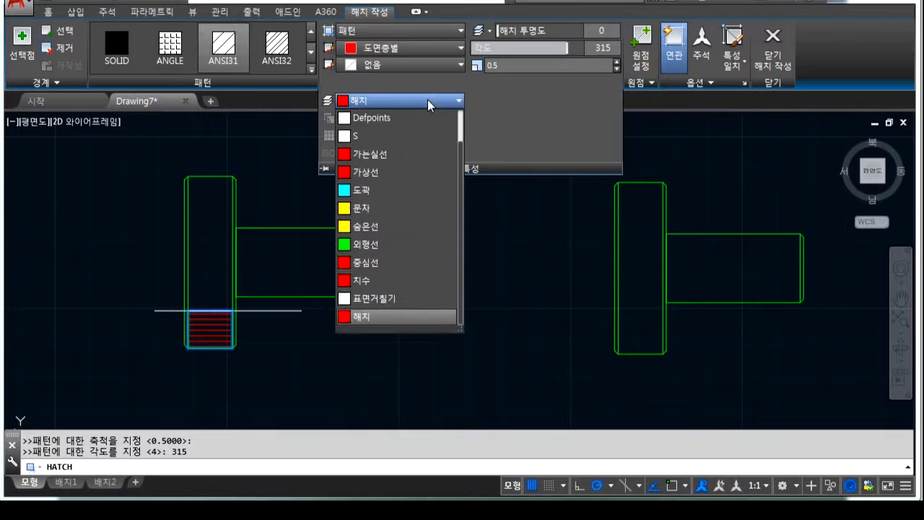
left_click(403, 153)
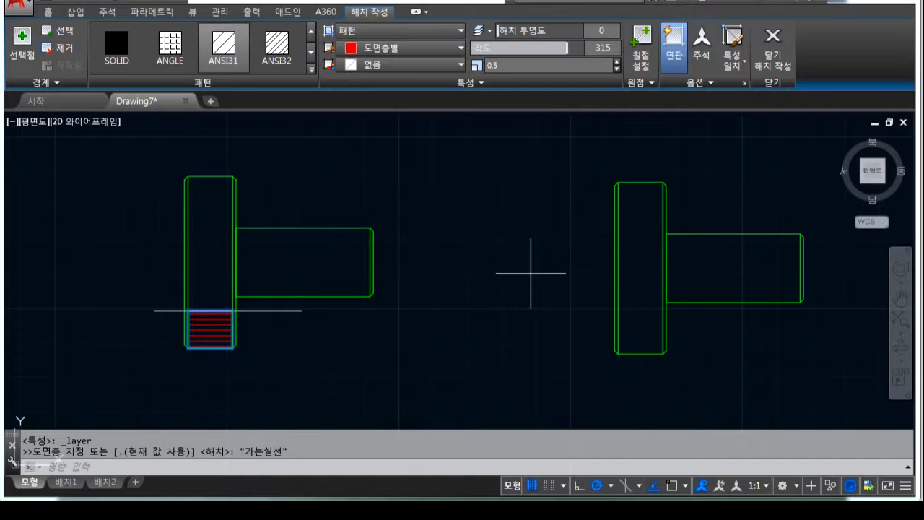
left_click(773, 50)
left_click(479, 232)
key("Escape")
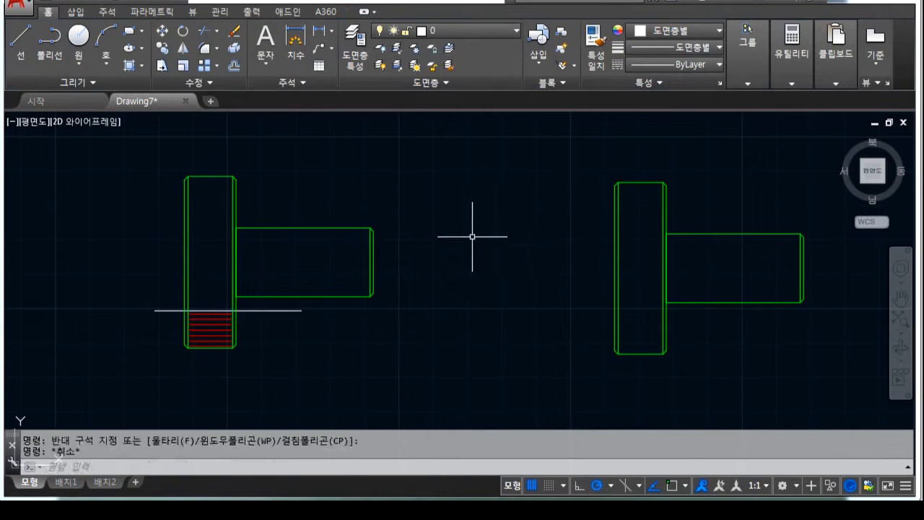
- Delete the horizontal boundary line crossing the lower part of the left bolt's head
left_click(311, 351)
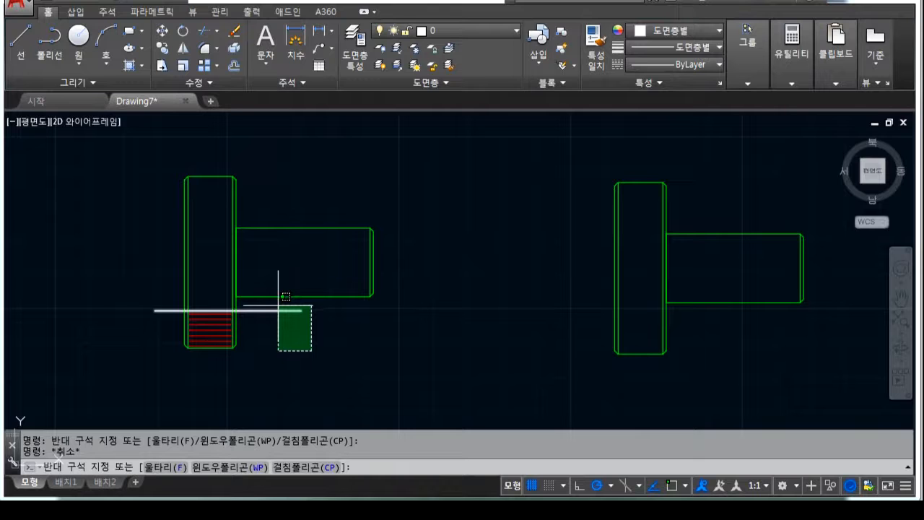
left_click(278, 296)
key("Delete")
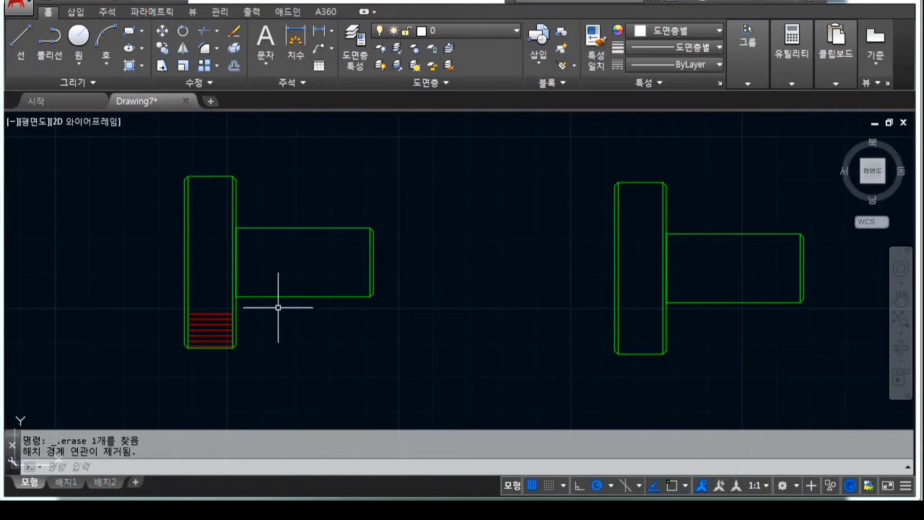
- Copy the standalone KS B 0901 straight-knurl m0.3 leader note and paste it with its dot on the left bolt's hatched area
middle_click_drag(415, 337, 391, 295)
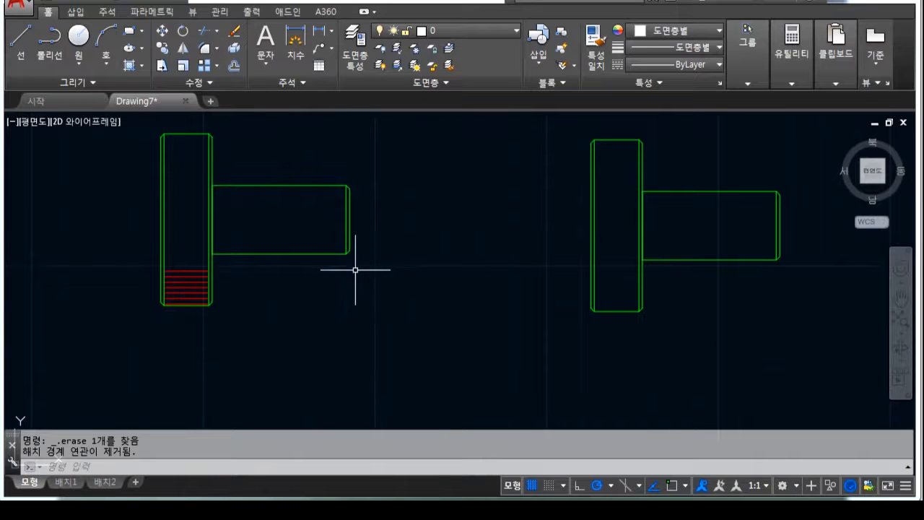
scroll(357, 268, "down", 6)
left_click(625, 174)
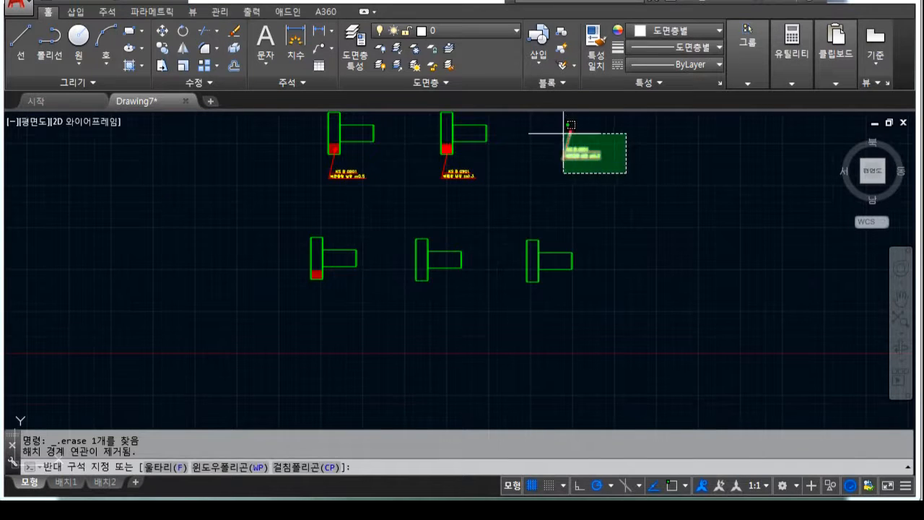
left_click(567, 128)
key("ctrl+c")
key("ctrl+v")
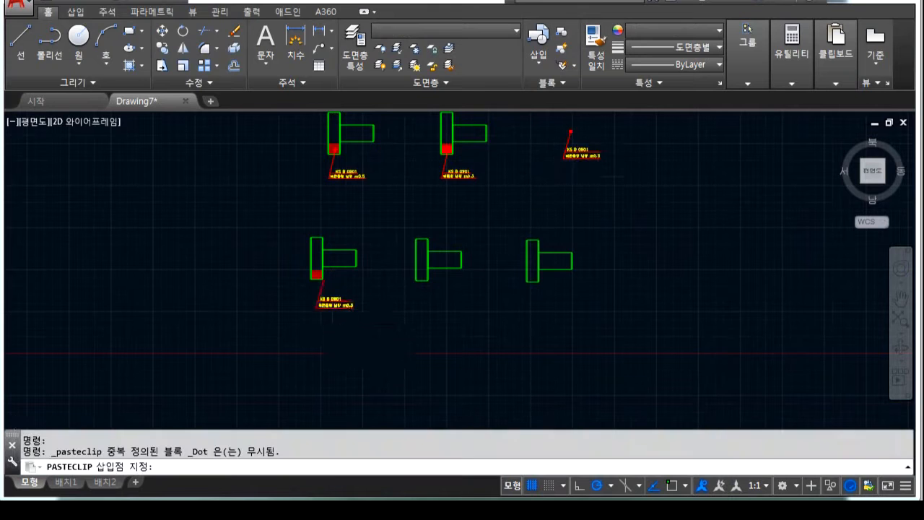
scroll(317, 304, "up", 4)
left_click(299, 297)
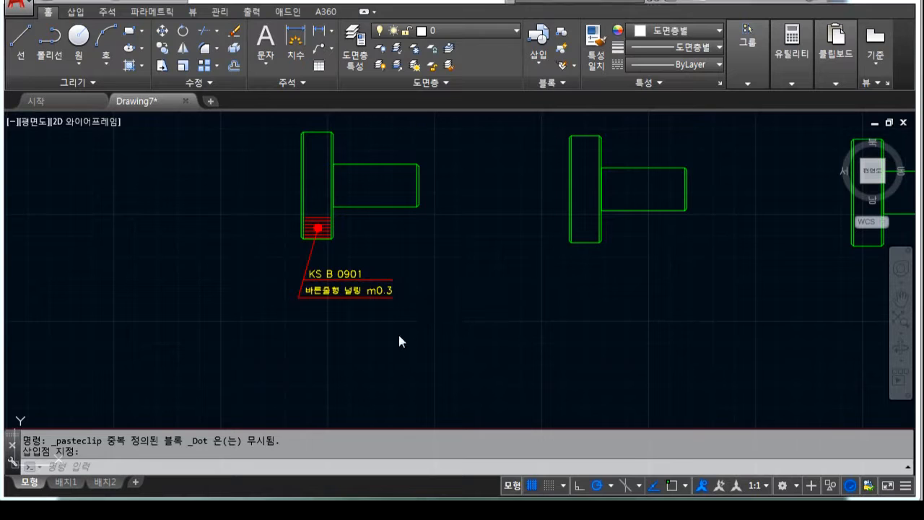
mouse_move(426, 322)
left_mouse_down()
mouse_move(314, 332)
mouse_move(337, 264)
mouse_move(406, 316)
left_mouse_up()
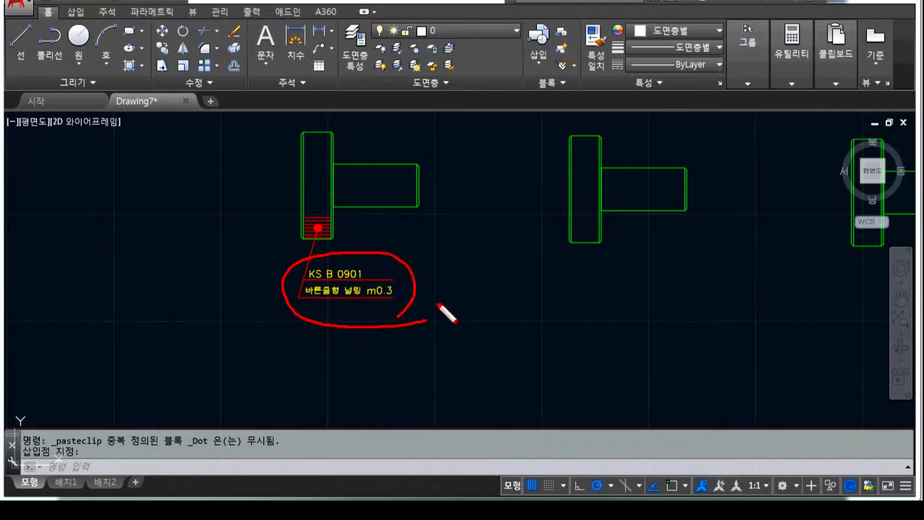
key("Escape")
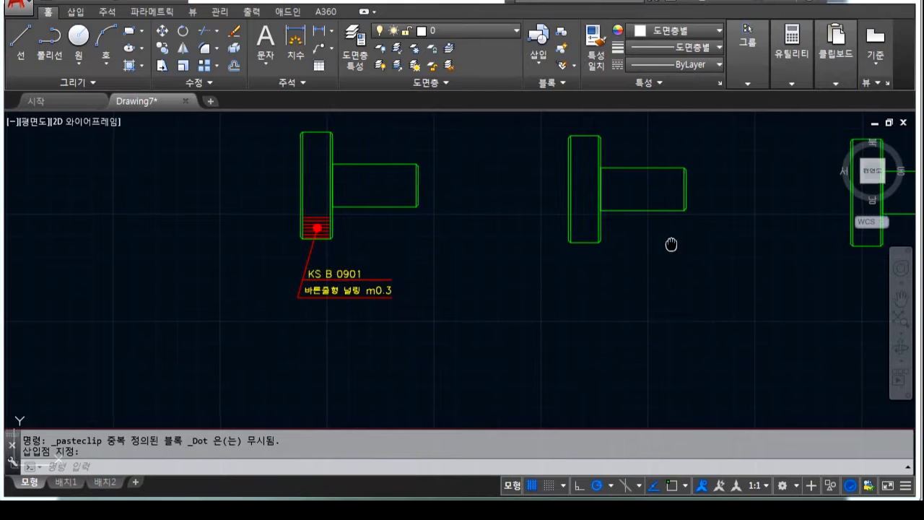
- Draw a horizontal line across the lower part of the middle bolt's head, extending past both of its sides
middle_click_drag(671, 243, 610, 262)
scroll(552, 236, "up", 2)
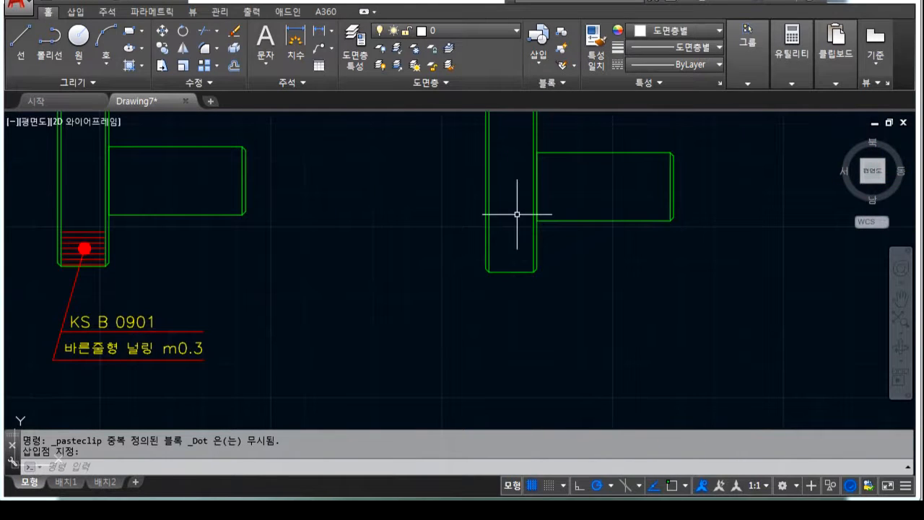
left_click(20, 40)
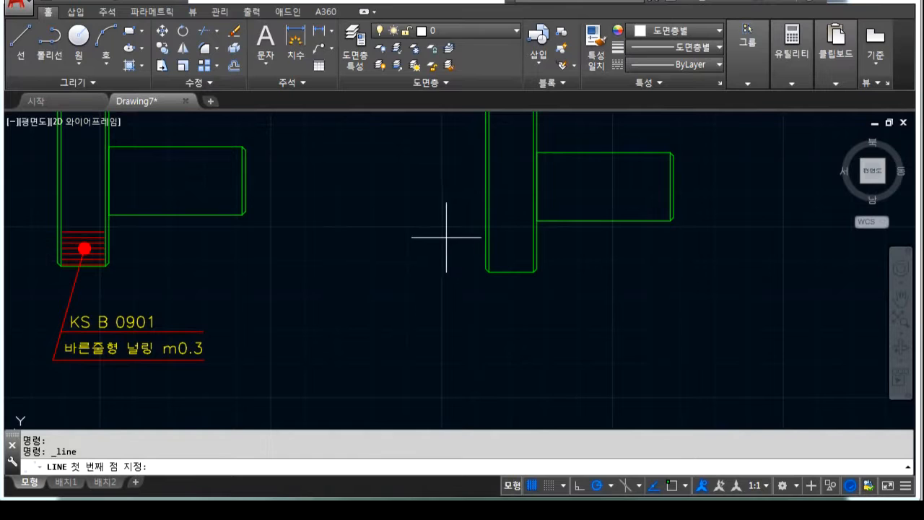
left_click(446, 237)
left_click(591, 237)
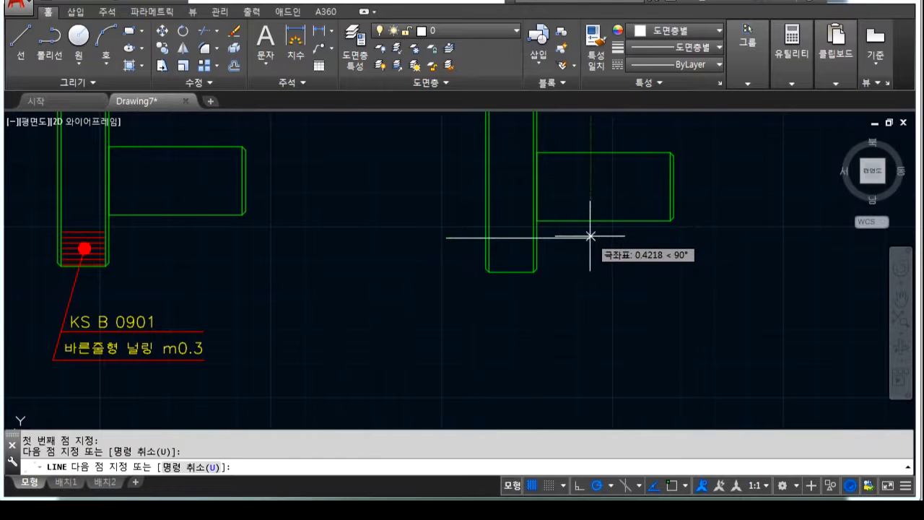
key("Escape")
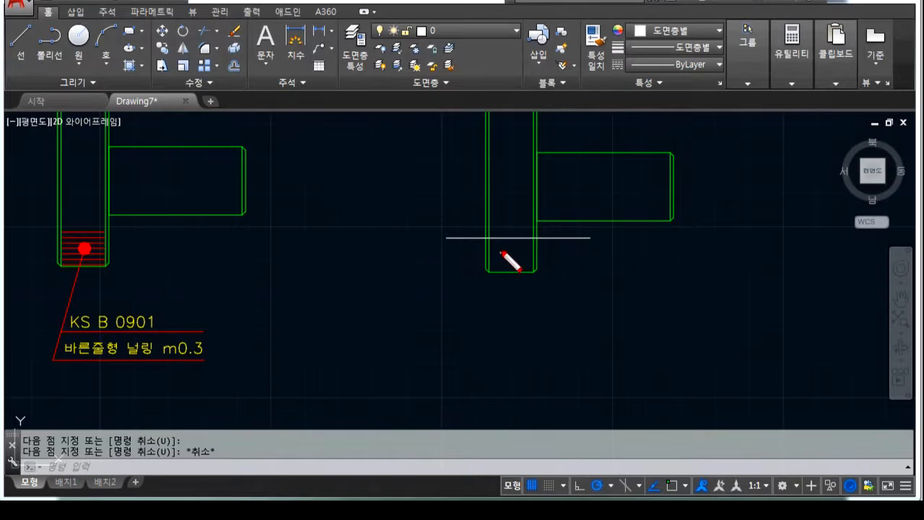
mouse_move(492, 245)
left_mouse_down()
mouse_move(493, 265)
mouse_move(529, 273)
mouse_move(534, 244)
mouse_move(493, 239)
left_mouse_up()
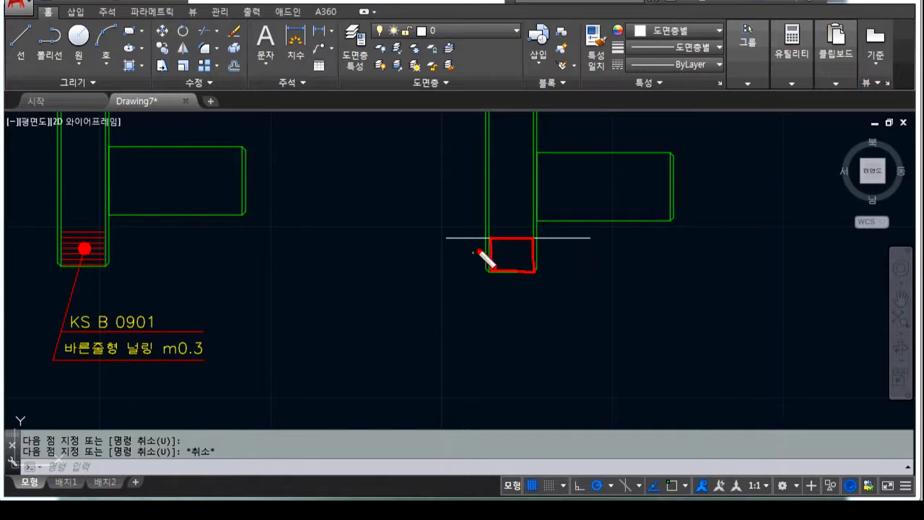
mouse_move(493, 243)
left_mouse_down()
mouse_move(491, 268)
mouse_move(534, 268)
mouse_move(534, 247)
left_mouse_up()
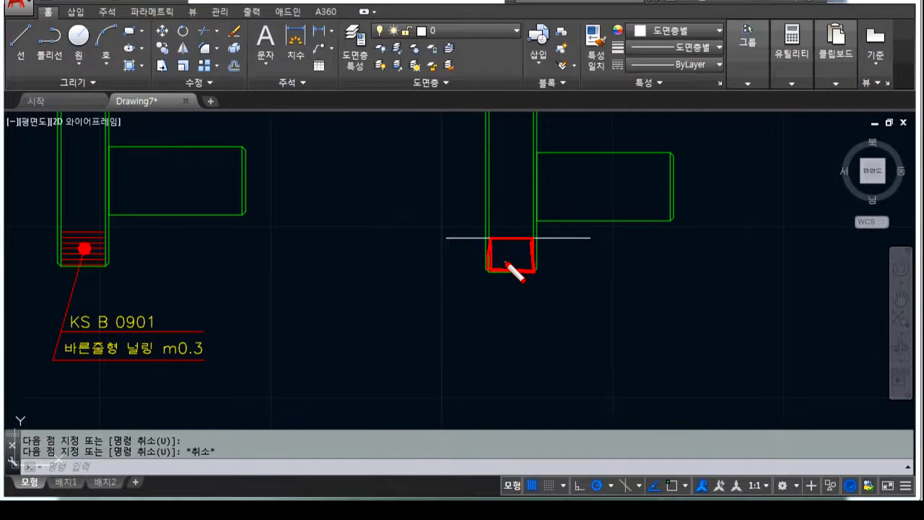
key("Escape")
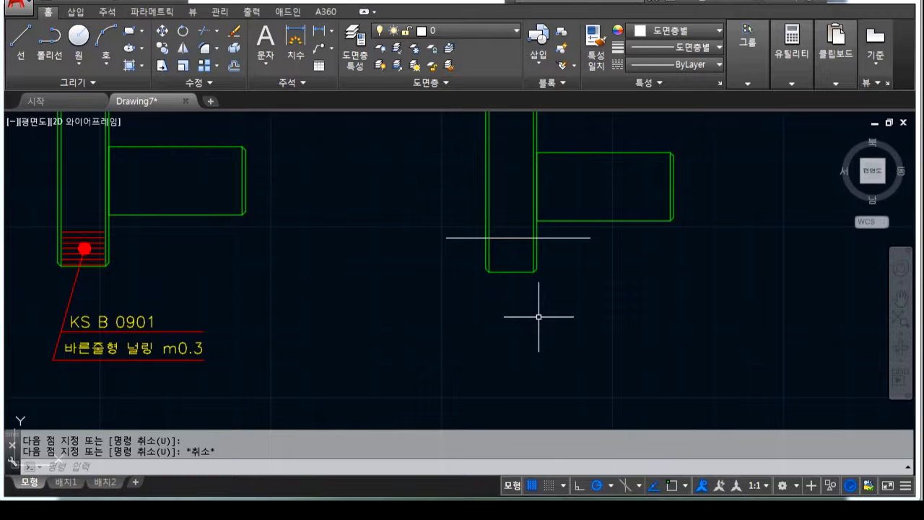
- Start a new hatch for the lower part of the middle bolt's head
type("h")
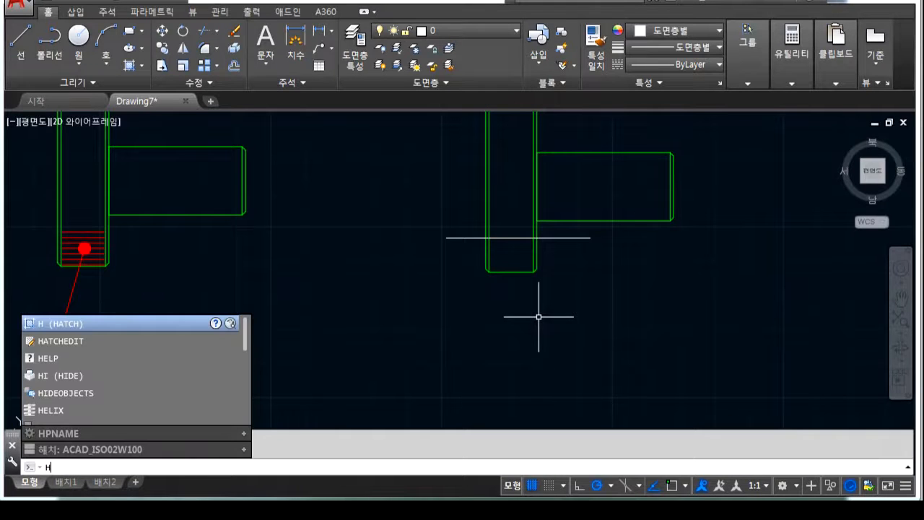
key("Return")
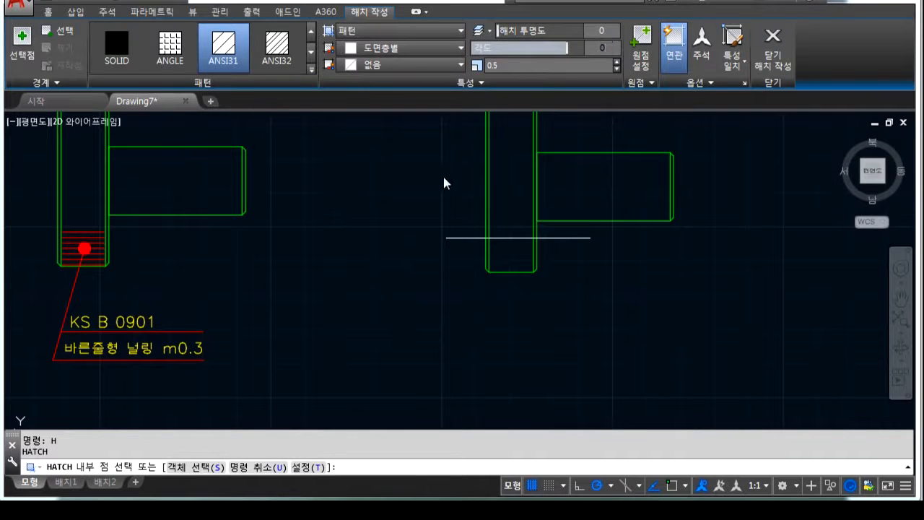
mouse_move(99, 274)
left_mouse_down()
mouse_move(72, 244)
mouse_move(95, 273)
left_mouse_up()
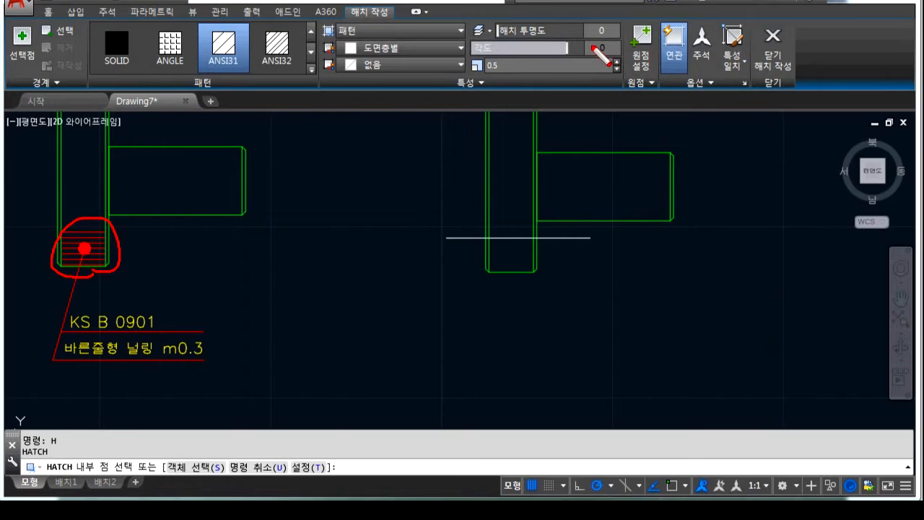
left_click_drag(592, 47, 606, 55)
left_click_drag(606, 43, 614, 42)
key("Escape")
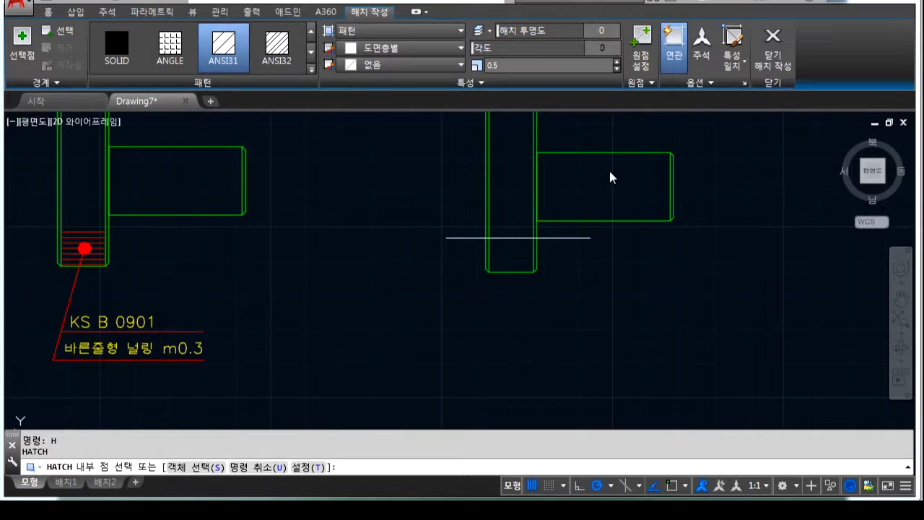
key("ctrl+2")
mouse_move(702, 251)
left_mouse_down()
mouse_move(642, 296)
mouse_move(696, 287)
mouse_move(683, 291)
left_mouse_up()
mouse_move(681, 311)
left_mouse_down()
mouse_move(663, 319)
mouse_move(673, 334)
mouse_move(698, 309)
left_mouse_up()
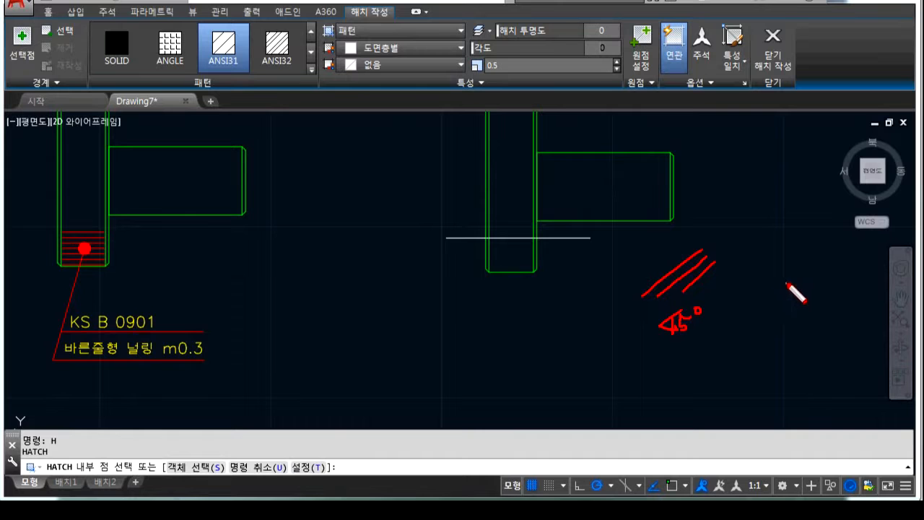
- Examine the diamond-knurl line angles in the knurling reference image and return to AutoCAD
key("Escape")
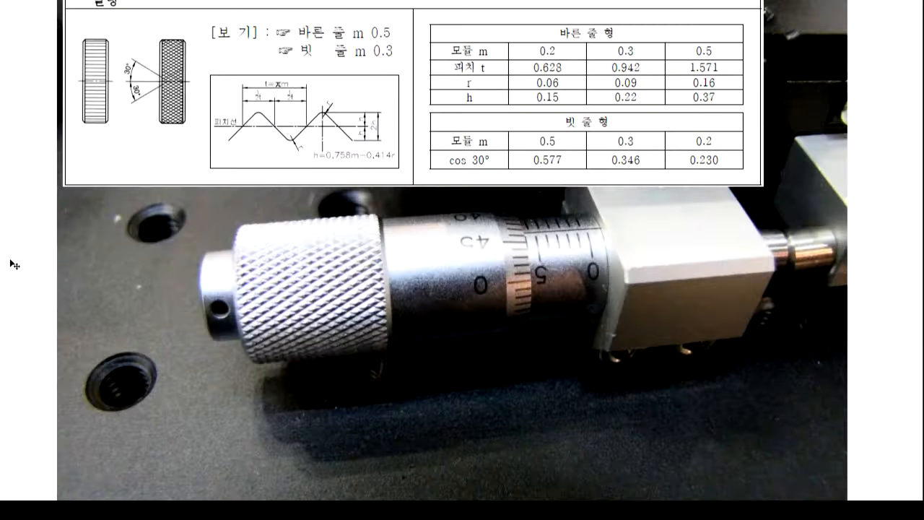
key("ctrl+2")
mouse_move(119, 78)
left_mouse_down()
mouse_move(132, 60)
mouse_move(120, 77)
mouse_move(126, 93)
left_mouse_up()
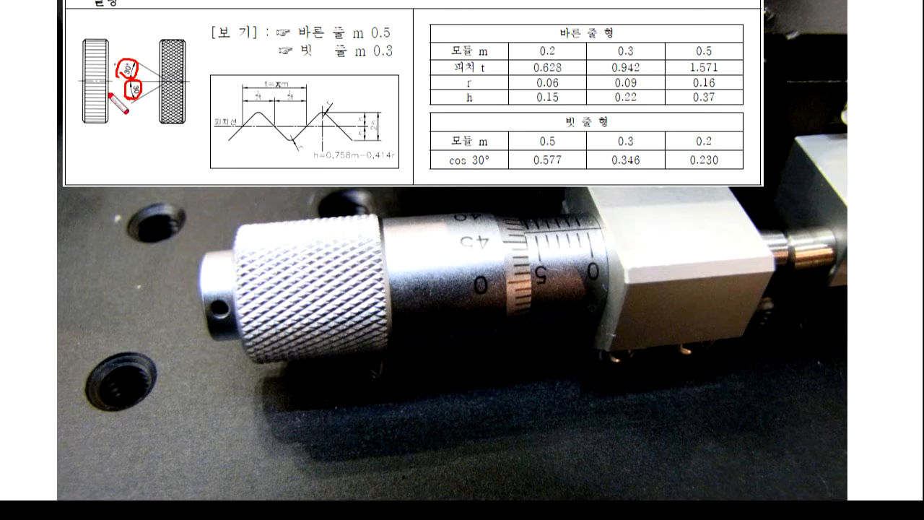
key("Escape")
key("alt+Tab")
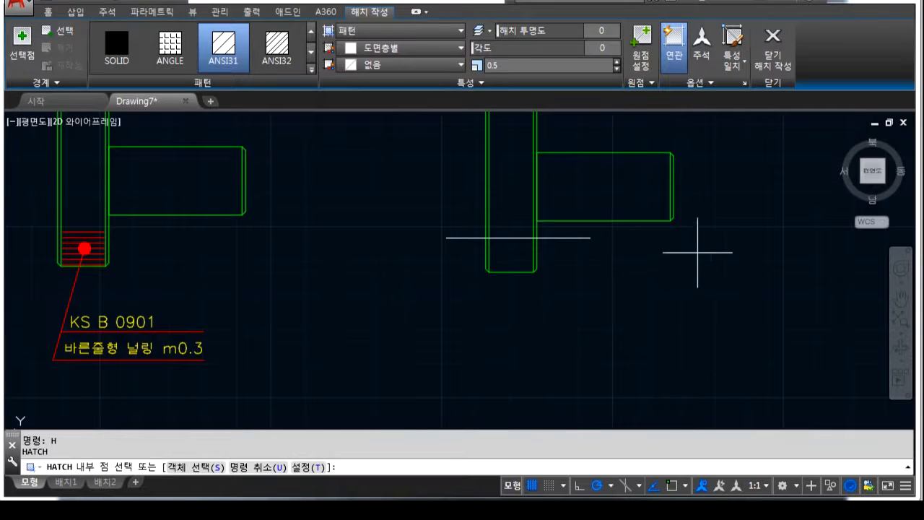
key("ctrl+2")
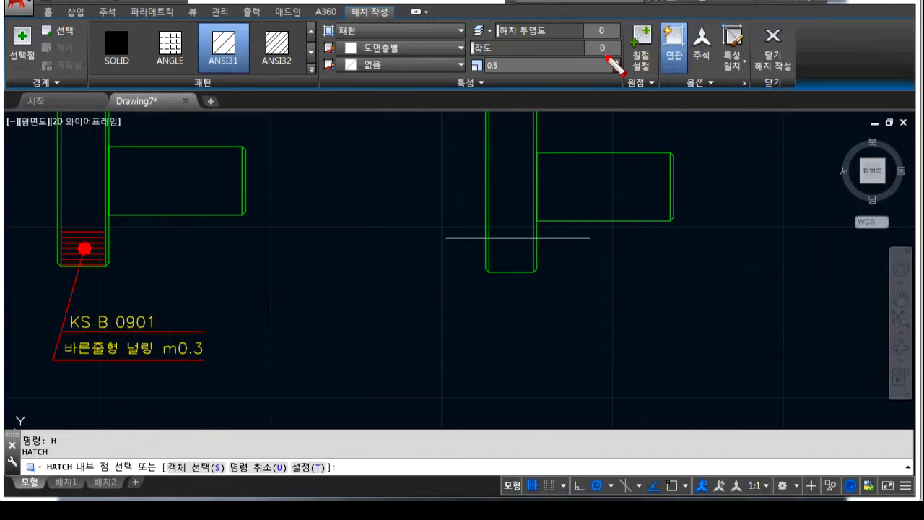
mouse_move(598, 57)
left_mouse_down()
mouse_move(610, 41)
mouse_move(599, 57)
left_mouse_up()
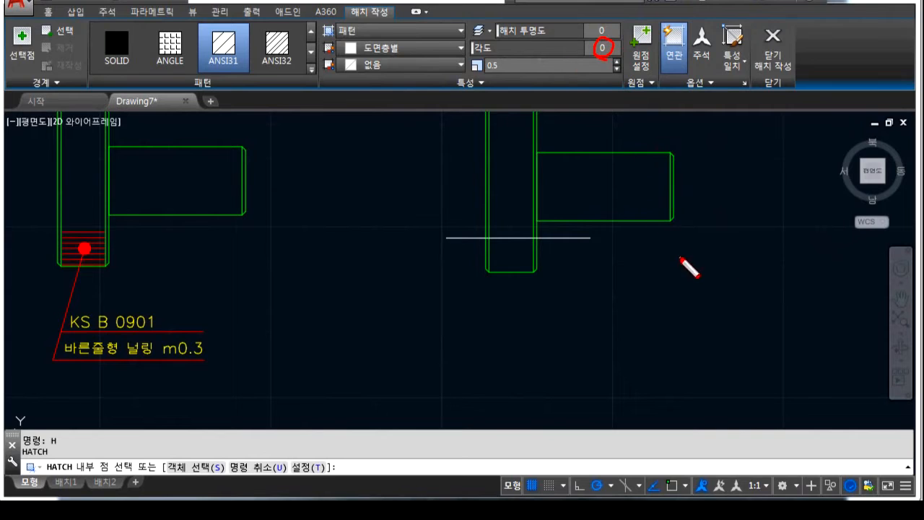
mouse_move(679, 258)
left_mouse_down()
mouse_move(654, 292)
mouse_move(672, 297)
left_mouse_up()
left_click_drag(705, 269, 691, 296)
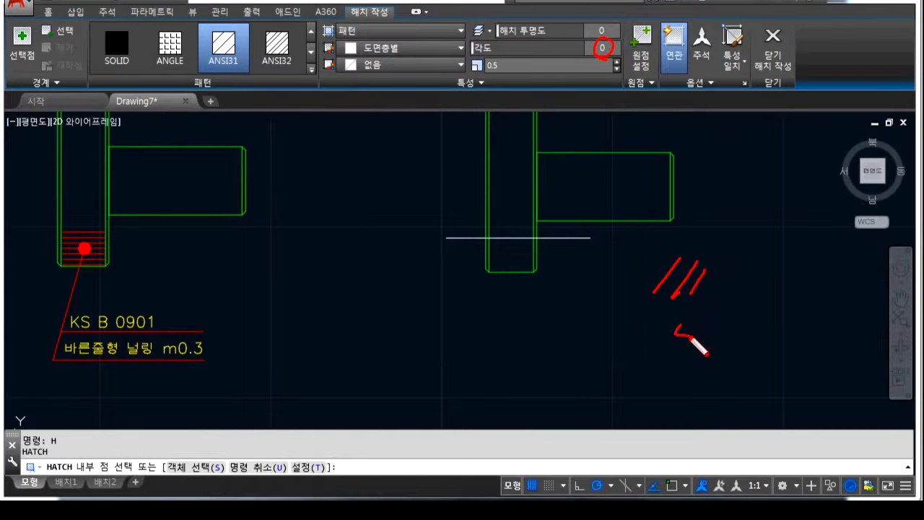
left_click_drag(689, 336, 698, 316)
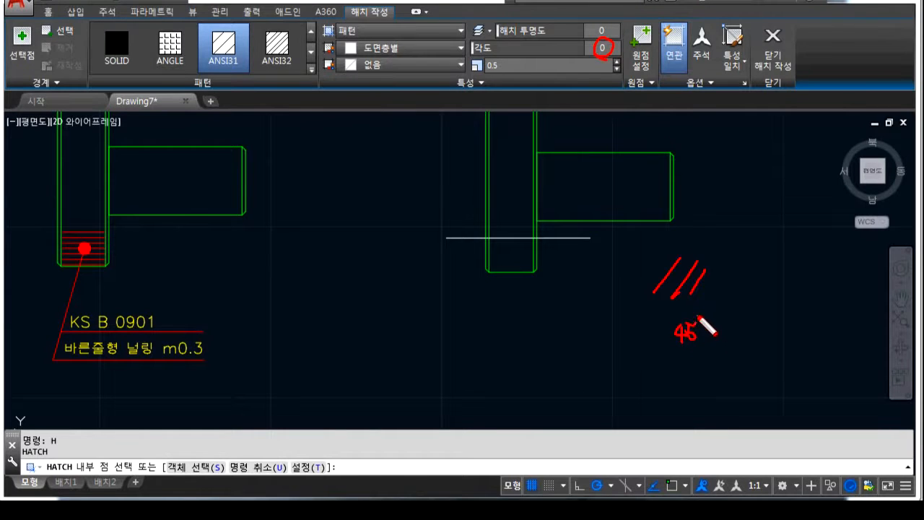
left_click_drag(755, 291, 804, 267)
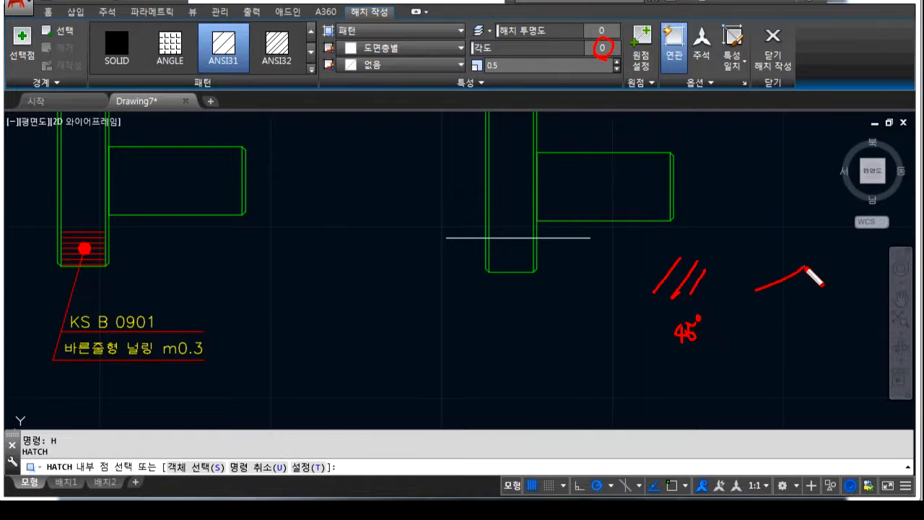
mouse_move(763, 324)
left_mouse_down()
mouse_move(790, 324)
mouse_move(783, 331)
mouse_move(801, 315)
left_mouse_up()
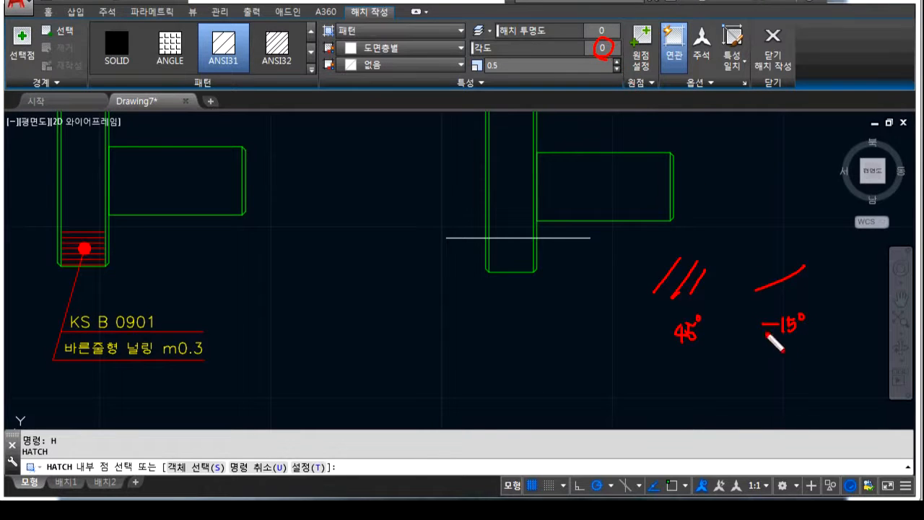
left_click_drag(764, 338, 820, 342)
mouse_move(504, 240)
left_mouse_down()
mouse_move(494, 265)
mouse_move(525, 268)
mouse_move(533, 252)
left_mouse_up()
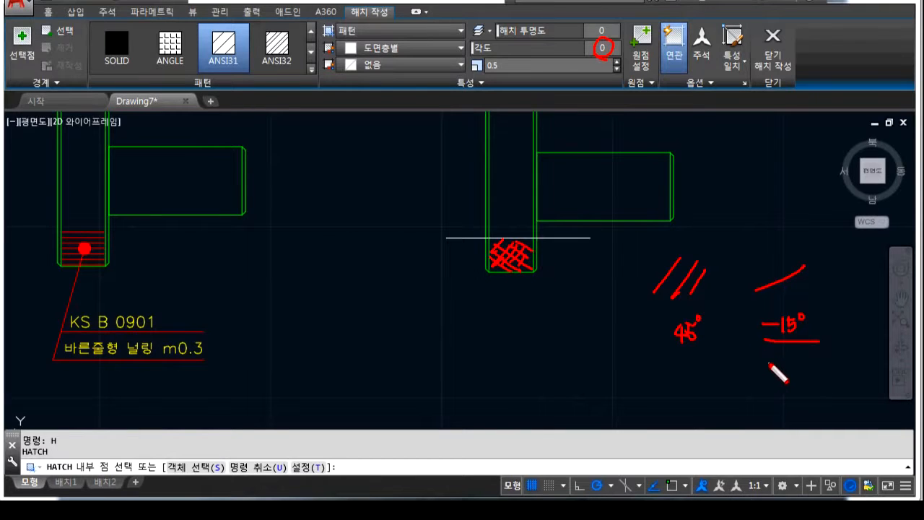
mouse_move(770, 353)
left_mouse_down()
mouse_move(768, 366)
mouse_move(782, 353)
mouse_move(792, 368)
mouse_move(795, 356)
mouse_move(751, 368)
mouse_move(823, 339)
mouse_move(801, 378)
mouse_move(794, 370)
left_mouse_up()
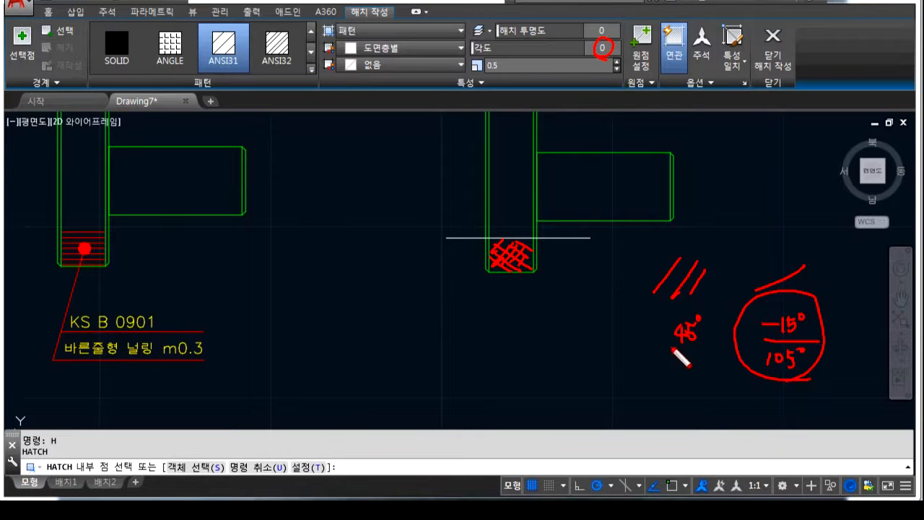
mouse_move(733, 374)
left_mouse_down()
mouse_move(802, 309)
mouse_move(809, 381)
mouse_move(769, 377)
left_mouse_up()
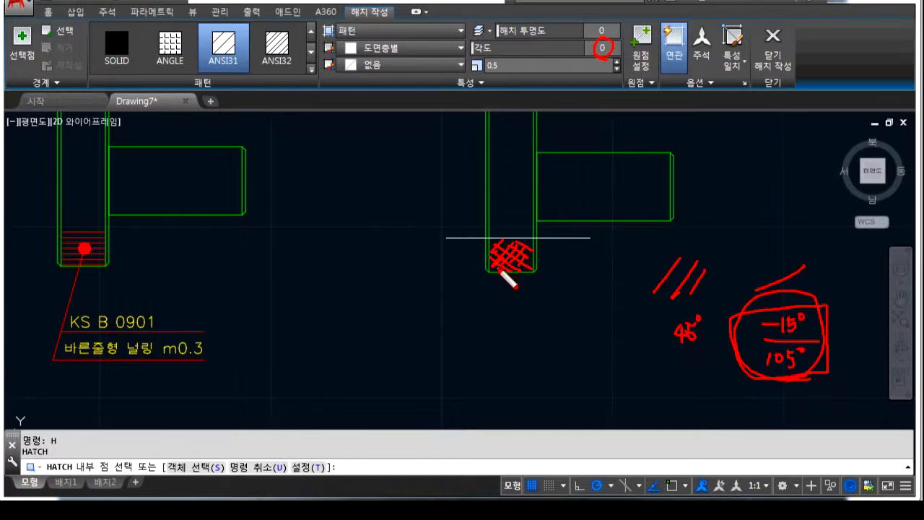
key("Escape")
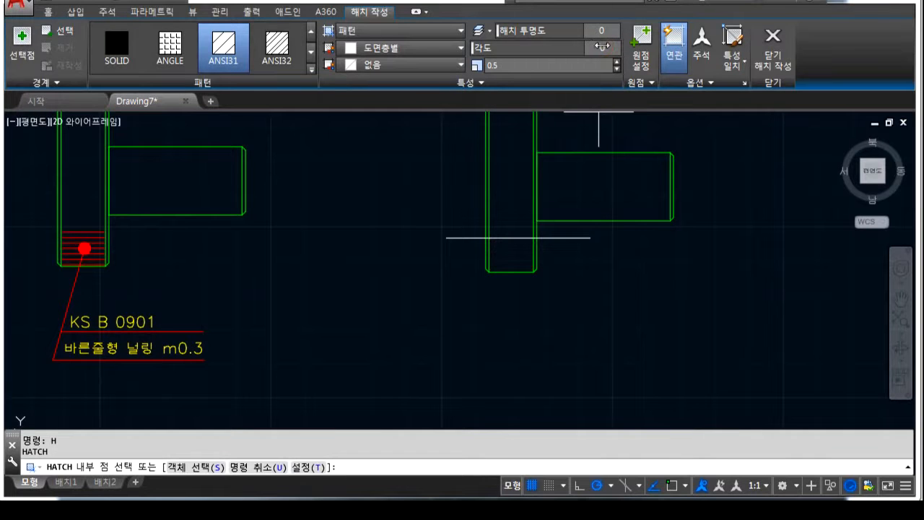
- Set the angle of the new hatch to -15 degrees
type("-15")
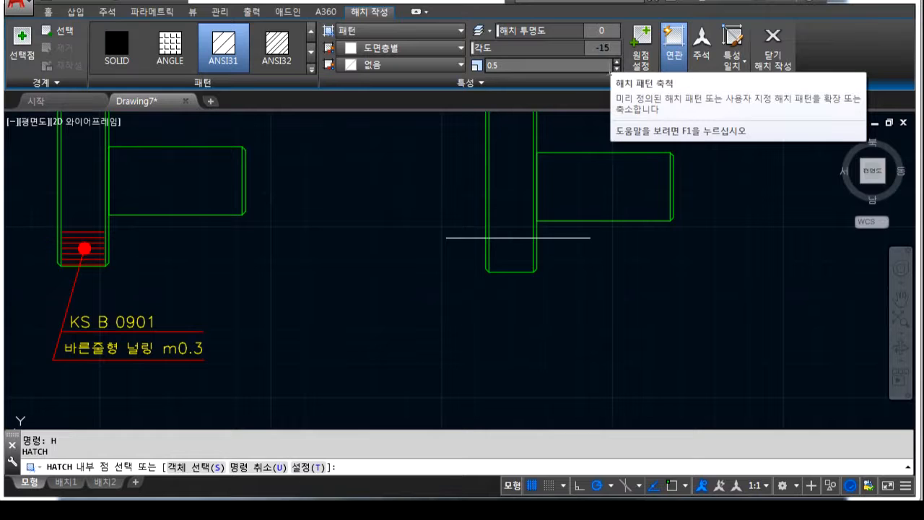
key("Return")
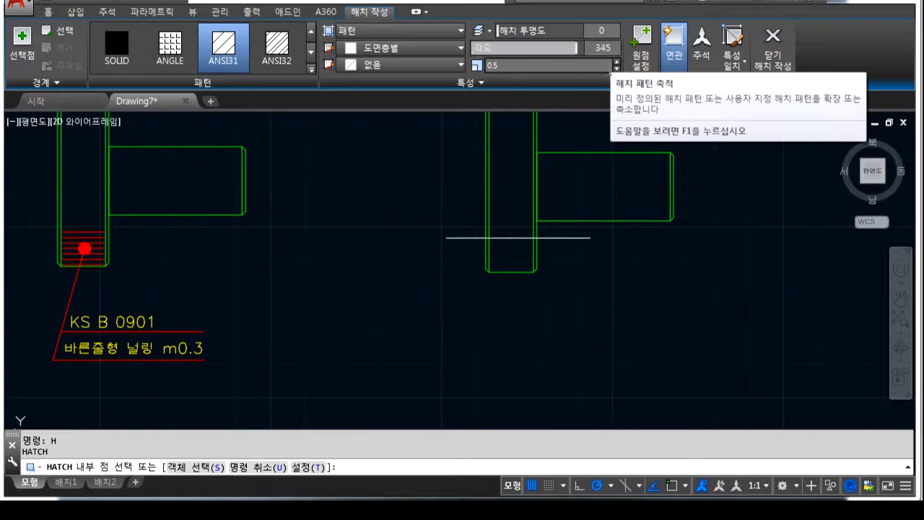
- Hatch the area below the horizontal line in the middle bolt's head at -15 degrees, on the 가는실선 layer
left_click(512, 263)
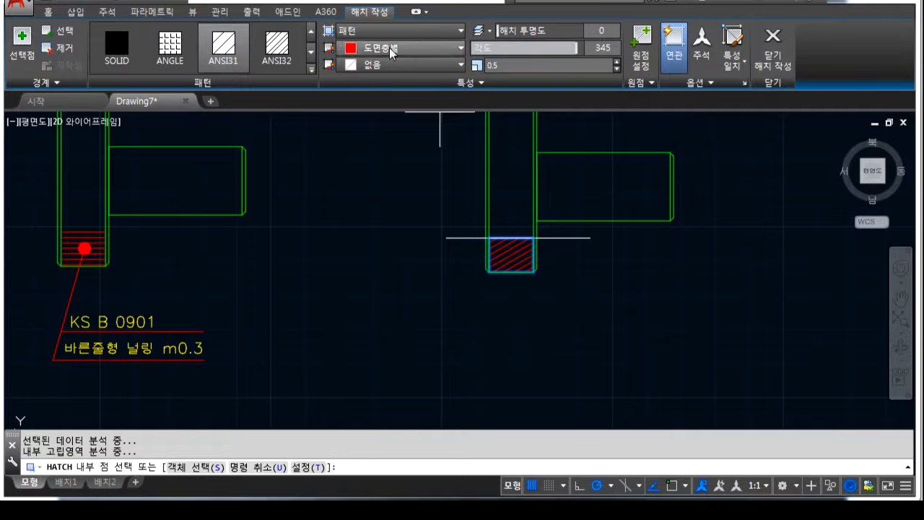
left_click(408, 86)
left_click(403, 100)
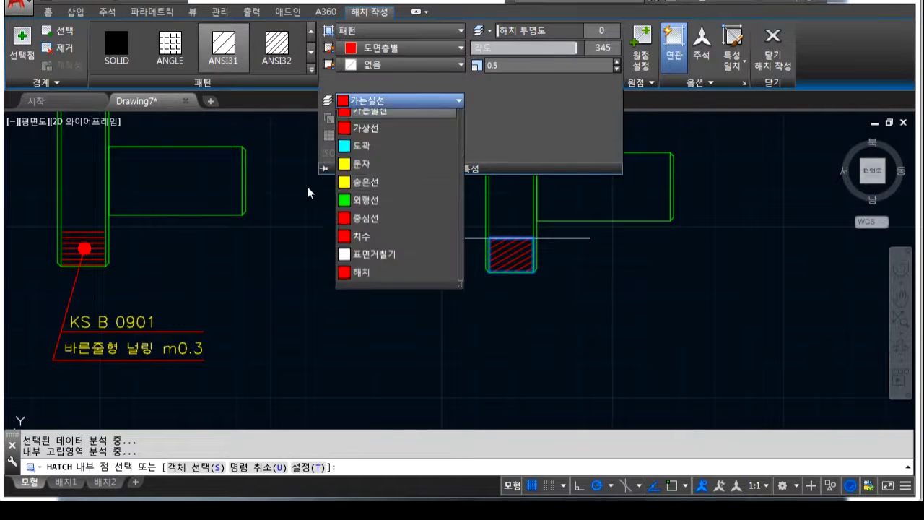
left_click(375, 157)
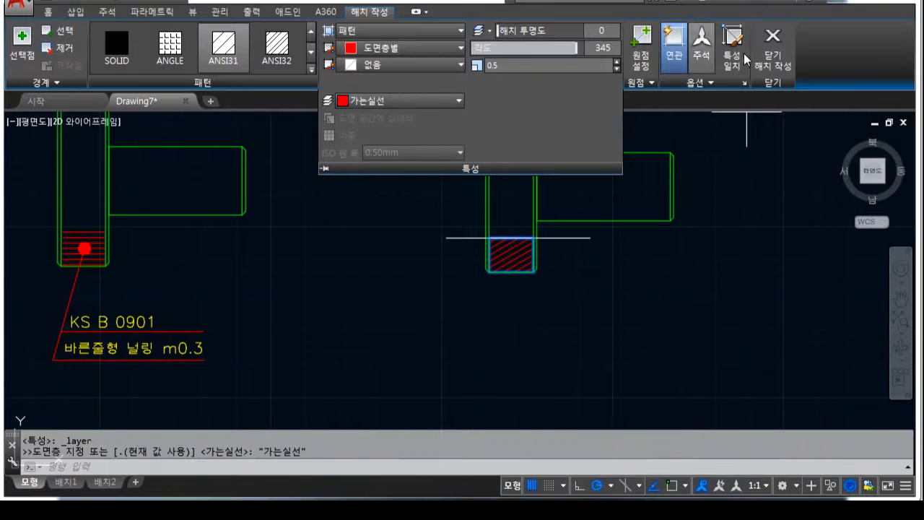
key("Return")
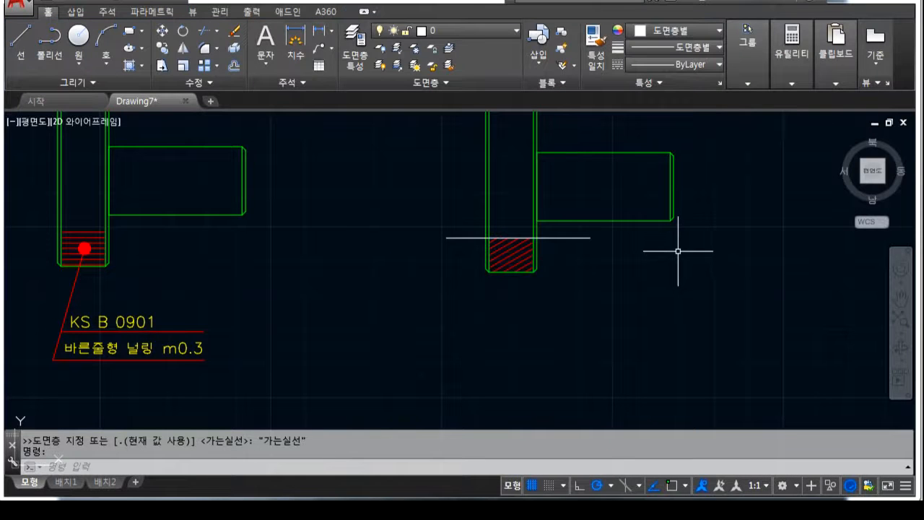
- Add a second hatch at 105 degrees over the same area of the middle bolt's head to form the diamond knurl
type("H")
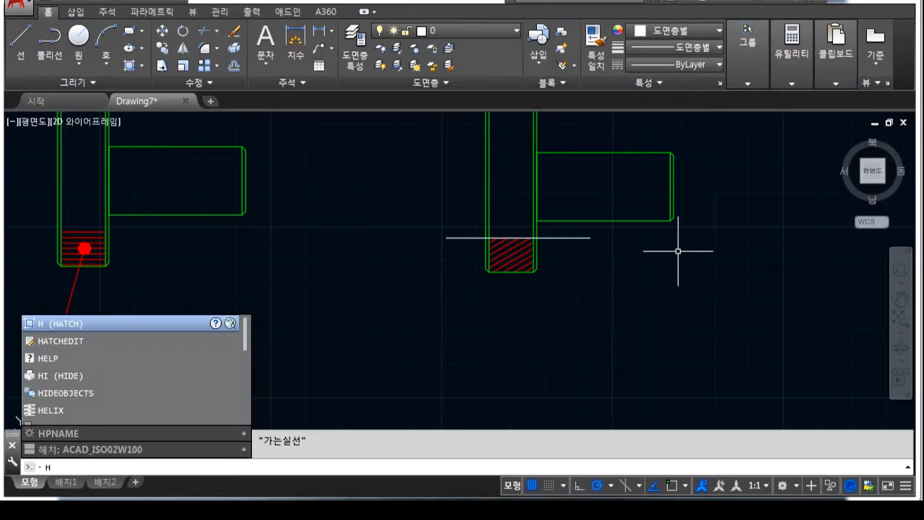
key("Return")
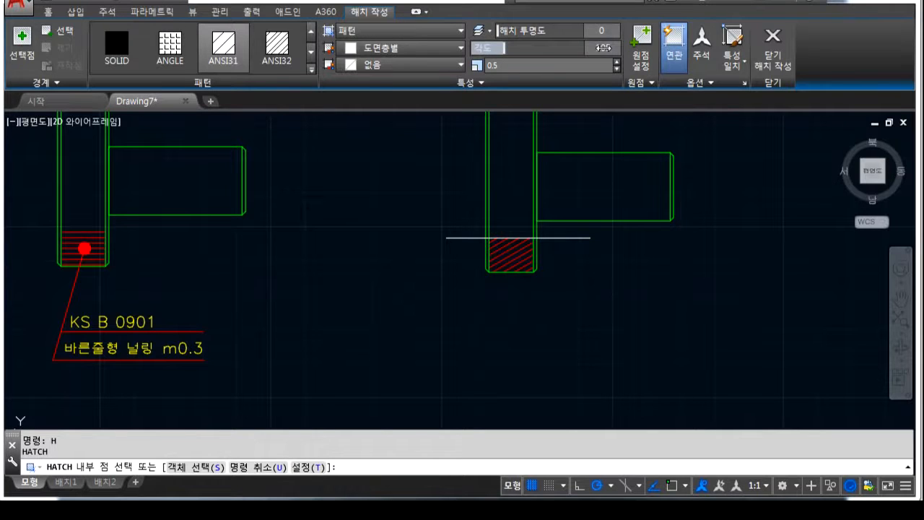
left_click(512, 252)
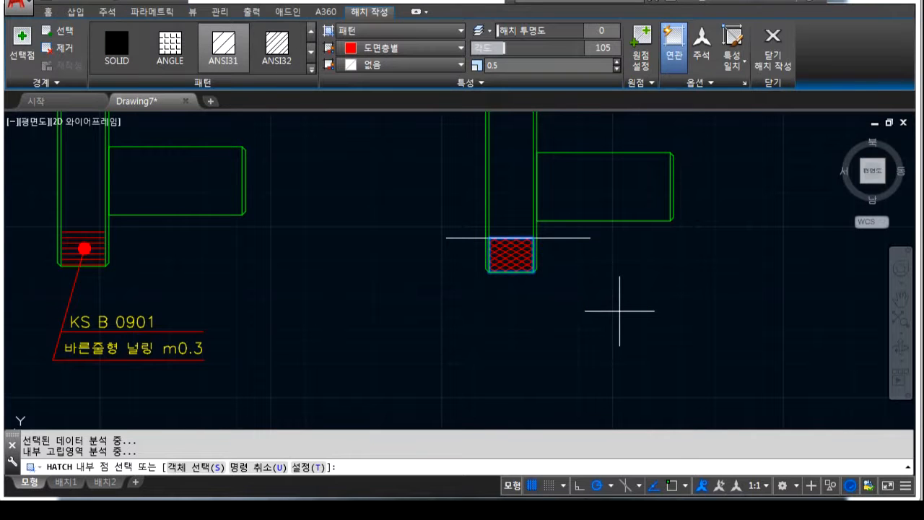
key("ctrl+2")
mouse_move(504, 256)
left_mouse_down()
mouse_move(496, 272)
mouse_move(456, 257)
mouse_move(536, 275)
mouse_move(574, 243)
left_mouse_up()
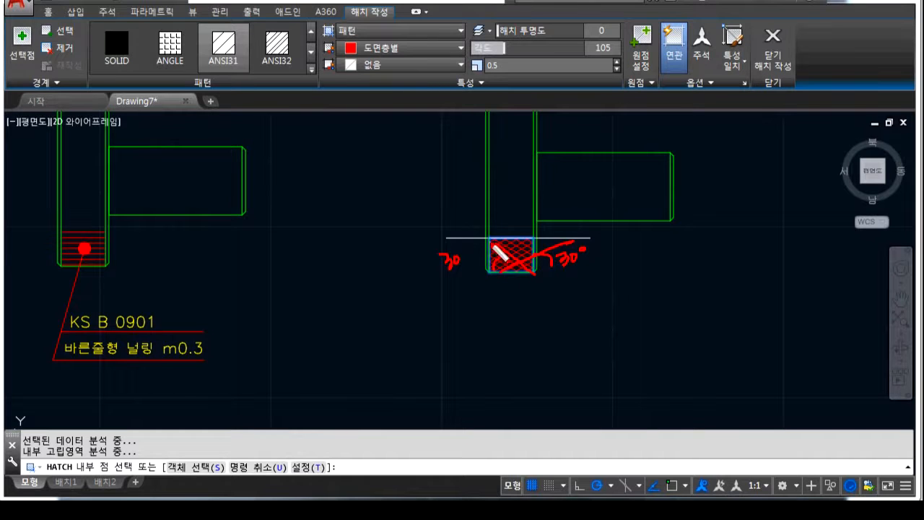
key("Escape")
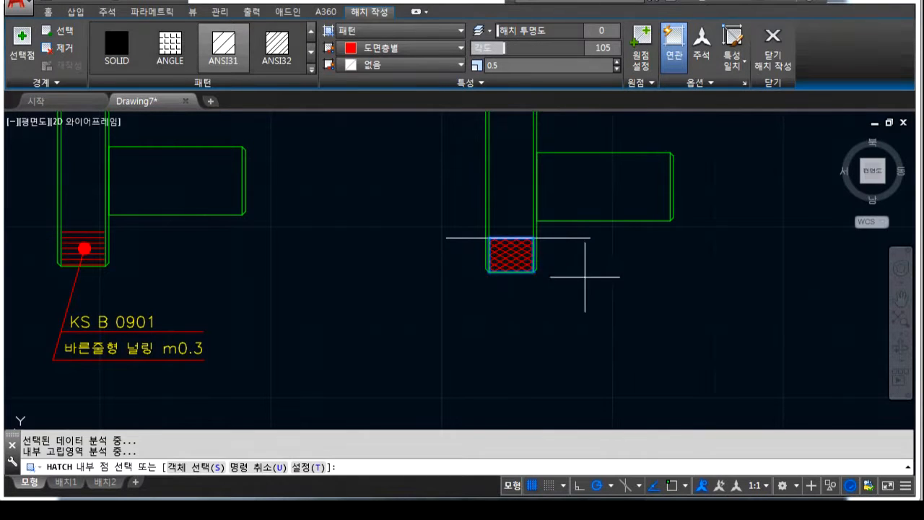
left_click(476, 83)
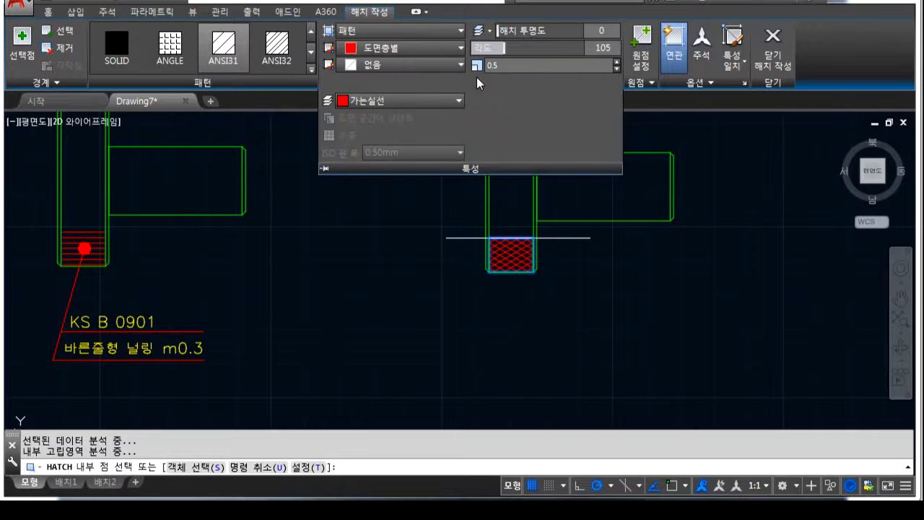
left_click(780, 64)
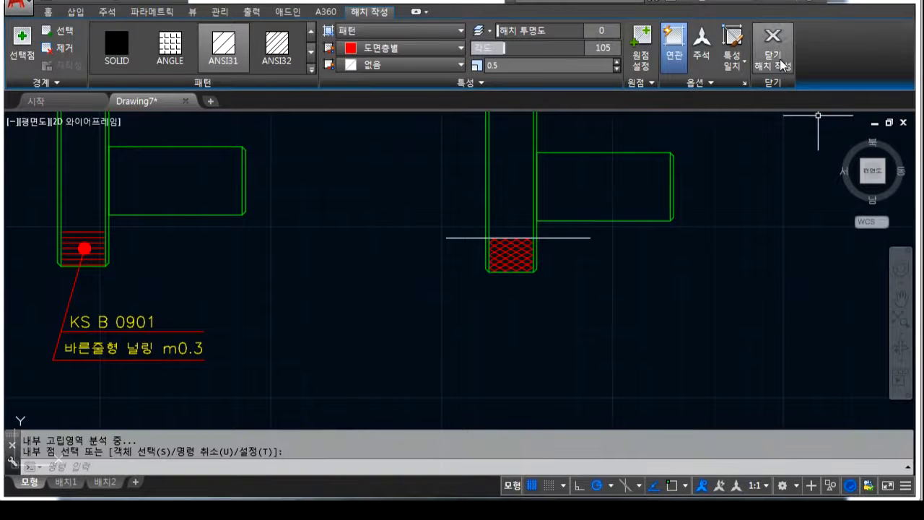
left_click(628, 307)
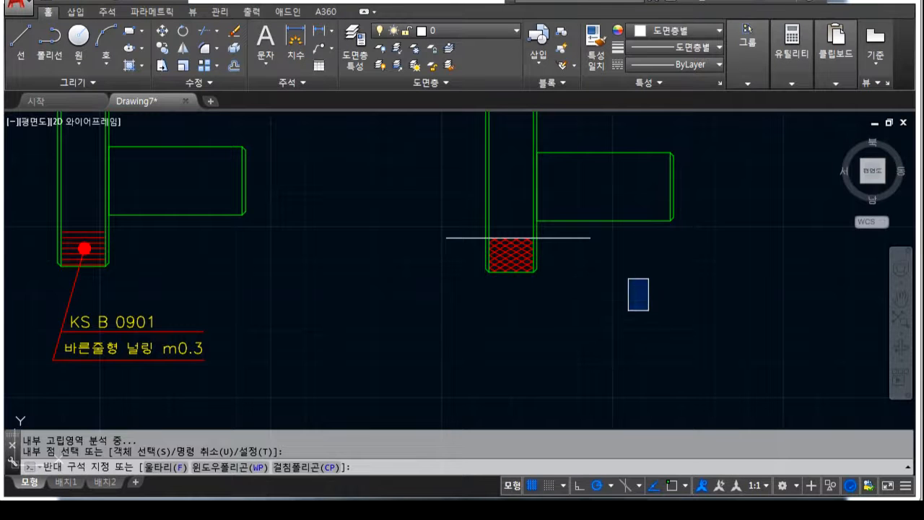
left_click_drag(100, 240, 93, 231)
left_click_drag(518, 250, 513, 261)
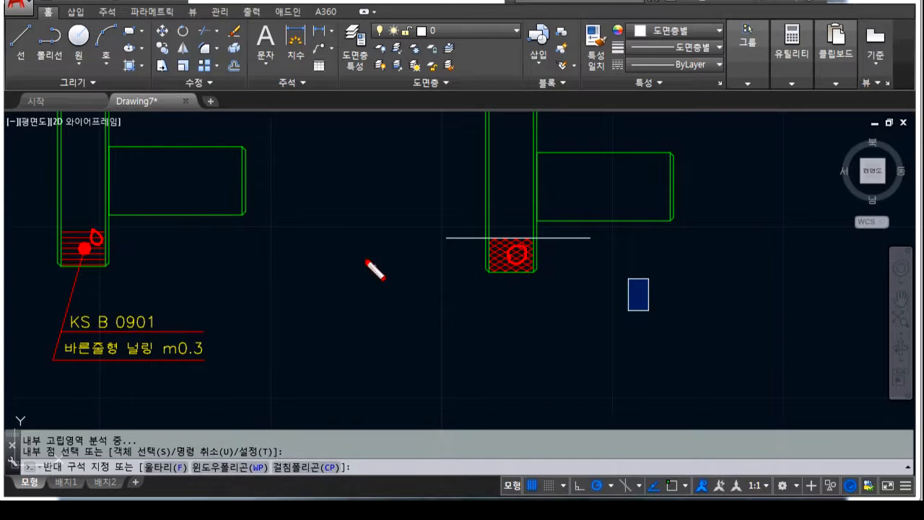
mouse_move(297, 235)
left_mouse_down()
mouse_move(373, 215)
mouse_move(377, 258)
left_mouse_up()
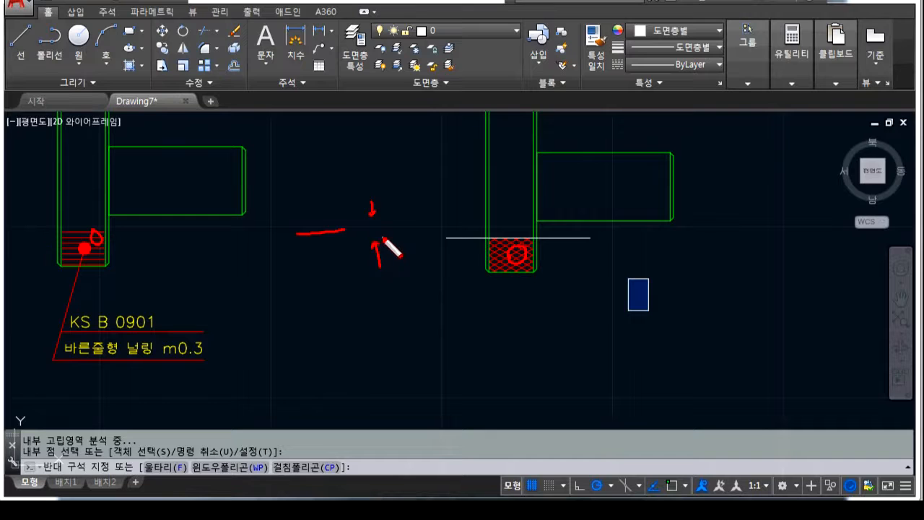
mouse_move(488, 274)
left_mouse_down()
mouse_move(507, 284)
mouse_move(522, 243)
mouse_move(484, 273)
left_mouse_up()
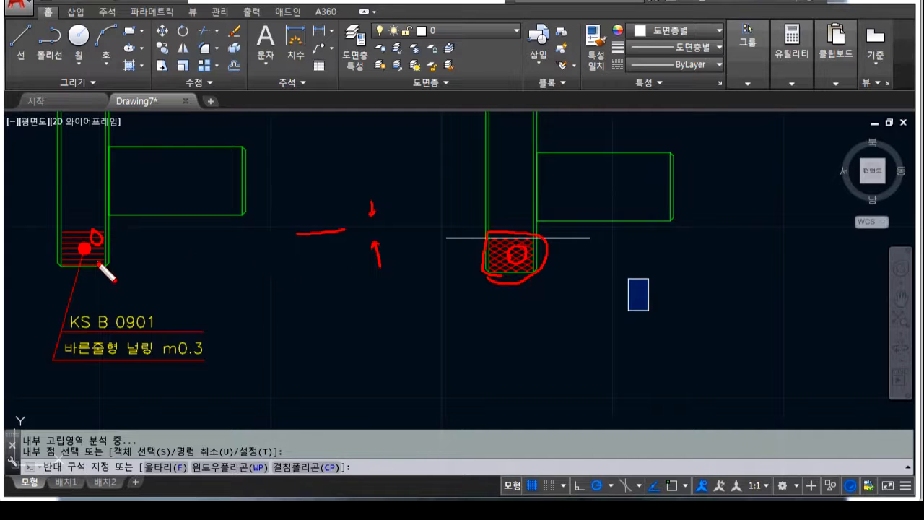
mouse_move(99, 267)
left_mouse_down()
mouse_move(108, 232)
mouse_move(65, 260)
mouse_move(107, 268)
left_mouse_up()
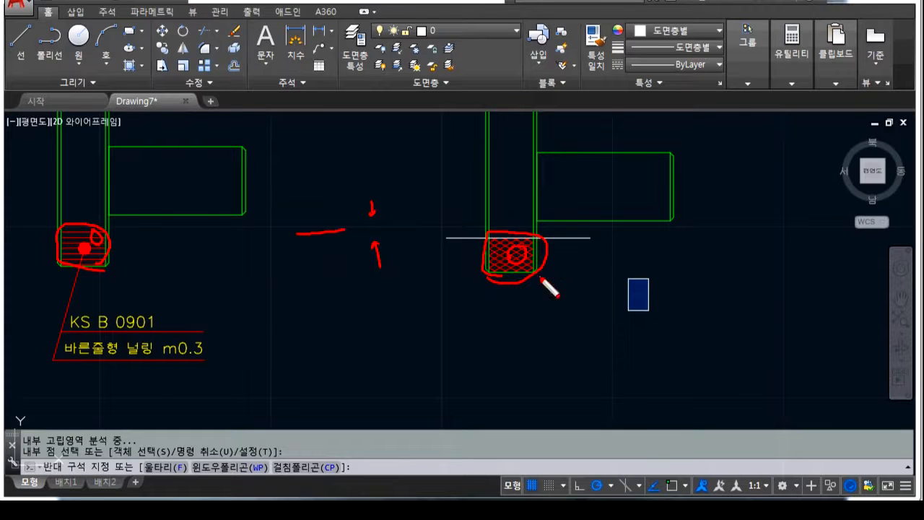
key("Escape")
key("Escape")
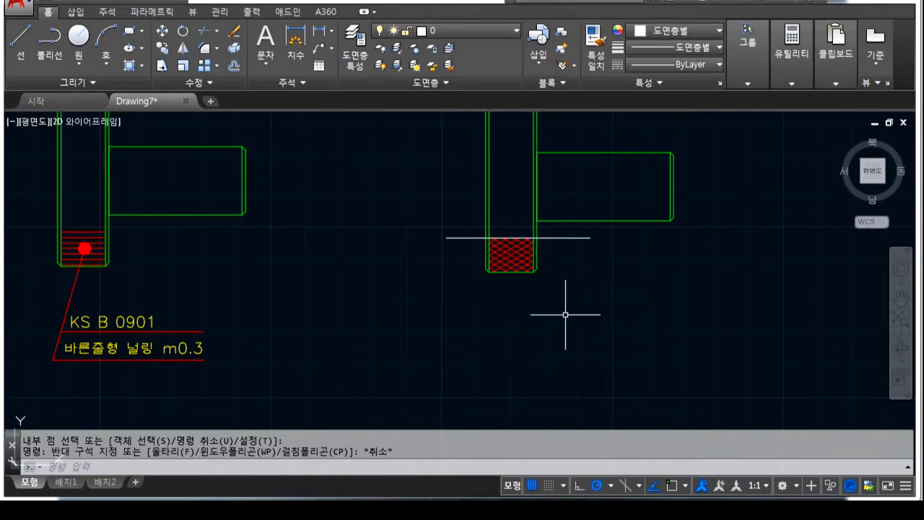
- Delete the horizontal line across the middle bolt's head and paste the copied knurling note with its leader dot on the diamond knurl
left_click(604, 282)
left_click(576, 235)
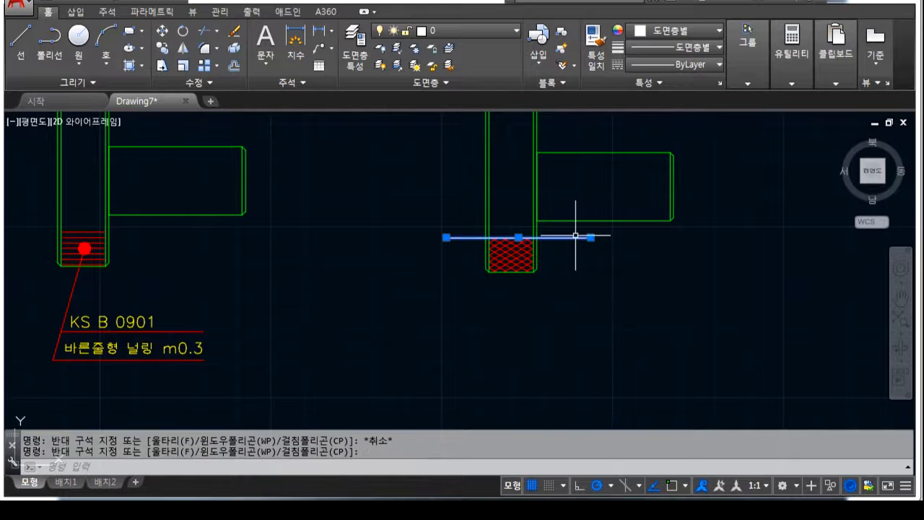
key("Delete")
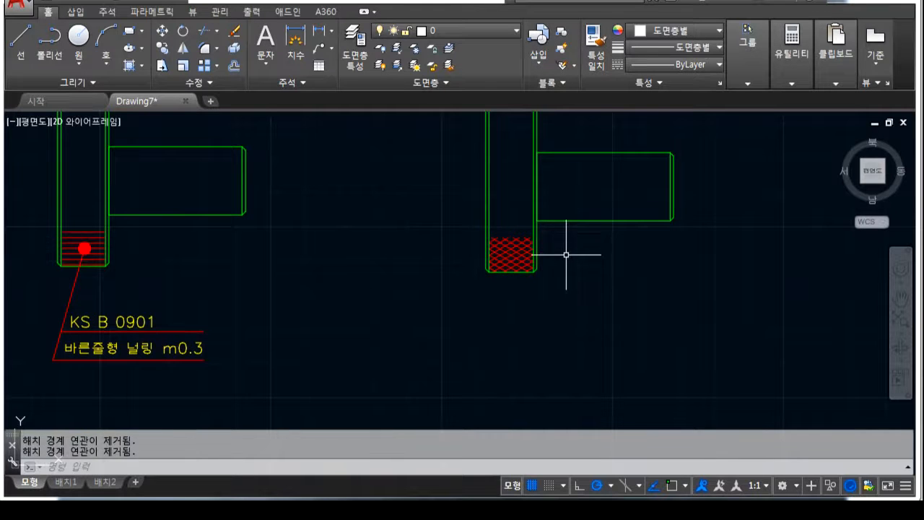
key("ctrl+v")
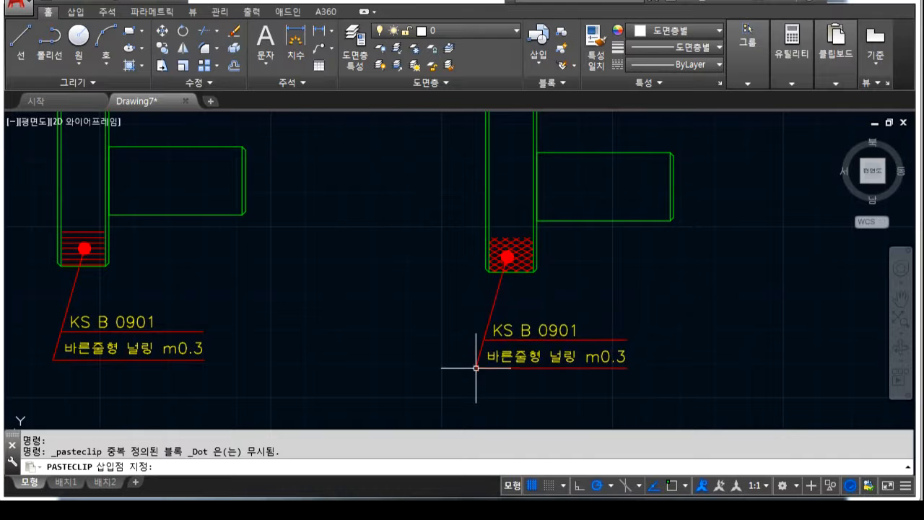
left_click(477, 366)
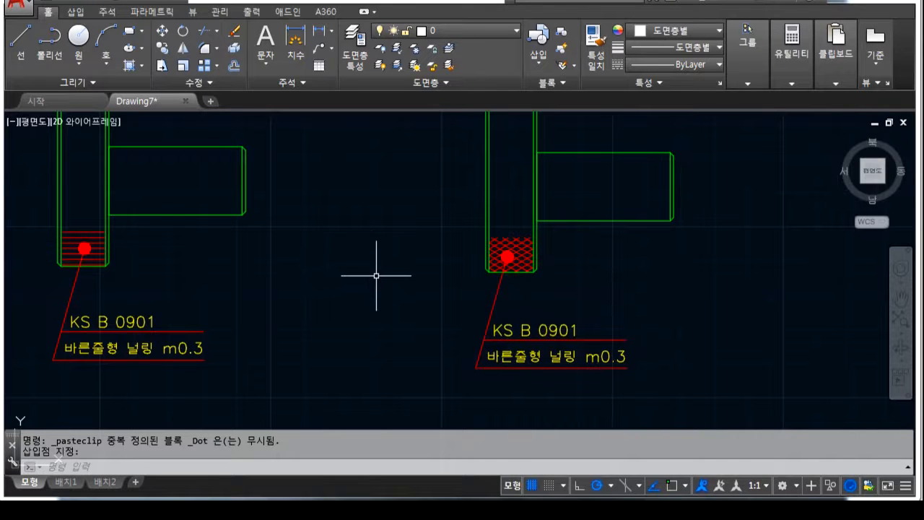
mouse_move(488, 333)
left_mouse_down()
mouse_move(588, 343)
mouse_move(462, 329)
left_mouse_up()
left_click_drag(495, 376, 489, 369)
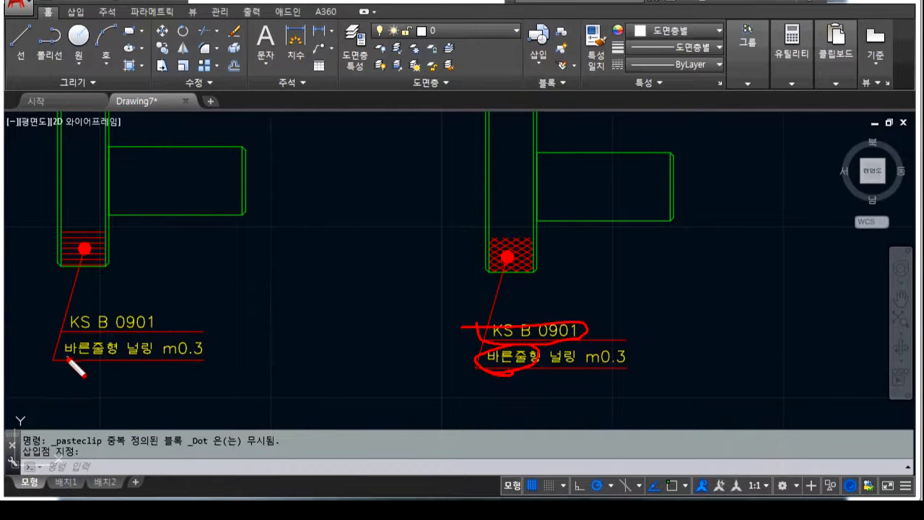
mouse_move(69, 358)
left_mouse_down()
mouse_move(134, 354)
mouse_move(55, 362)
left_mouse_up()
key("Escape")
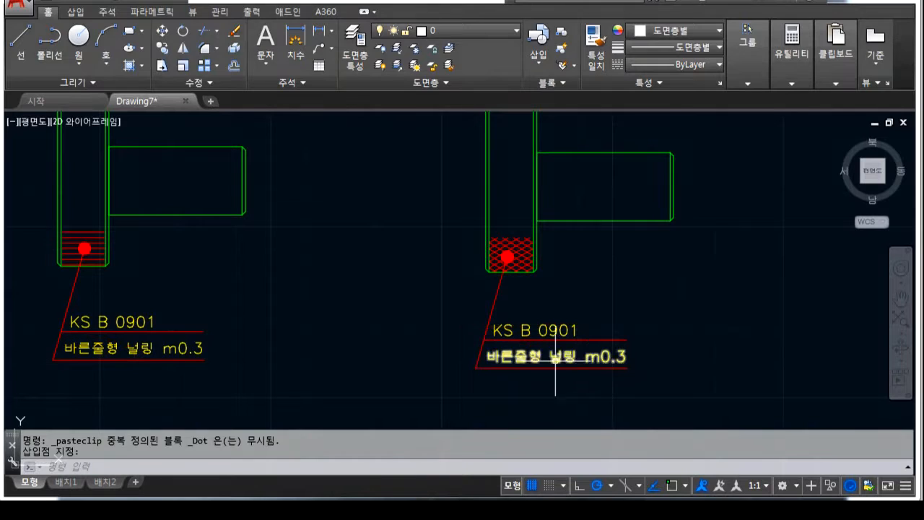
- Change the second line of the middle bolt's pasted note to "빗줄형 널링 m0.3"
double_click(510, 359)
left_click_drag(517, 358, 452, 361)
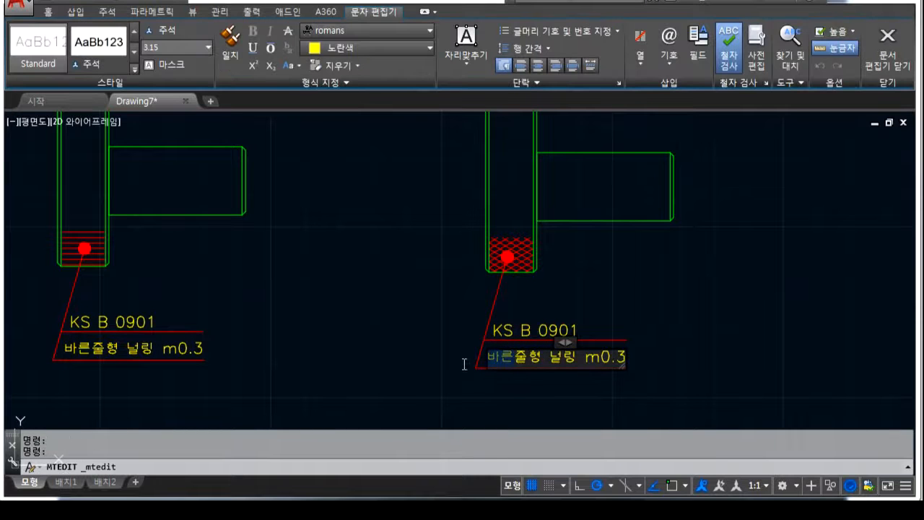
type("ql")
key("BackSpace")
key("BackSpace")
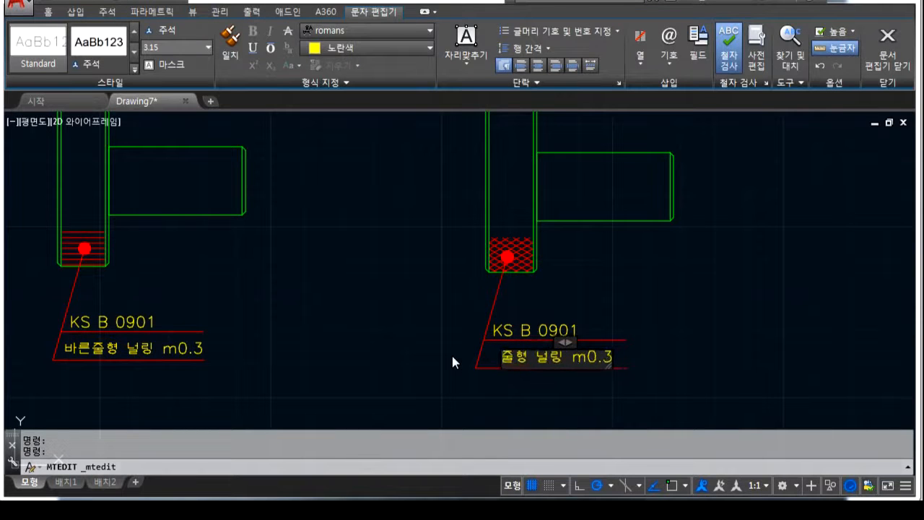
type("비ㅅ")
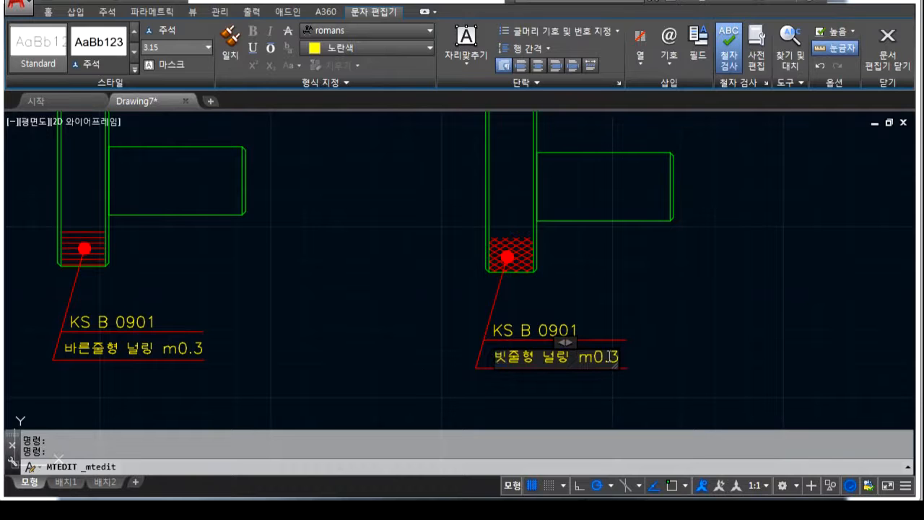
key("Delete")
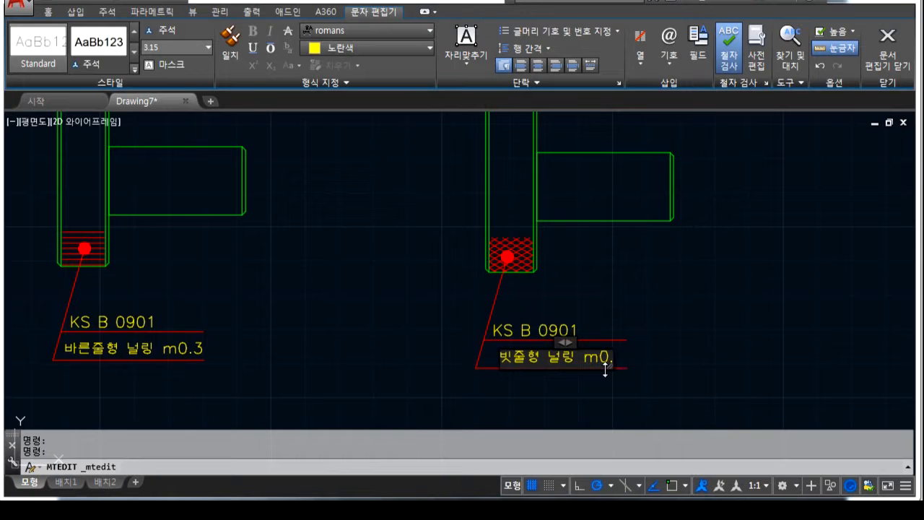
type("3")
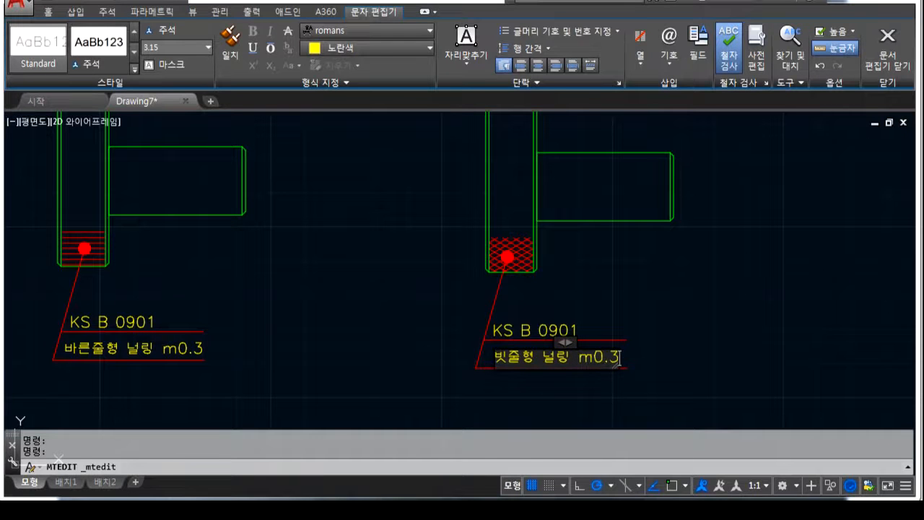
left_click(404, 359)
- Change the module in the straight-knurl note of the first bolt to m0.5
double_click(198, 354)
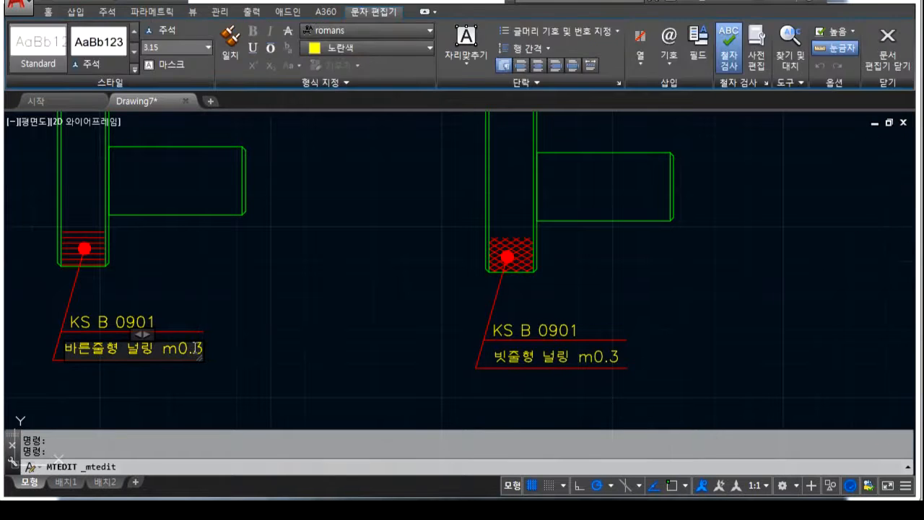
type("5")
left_click(293, 299)
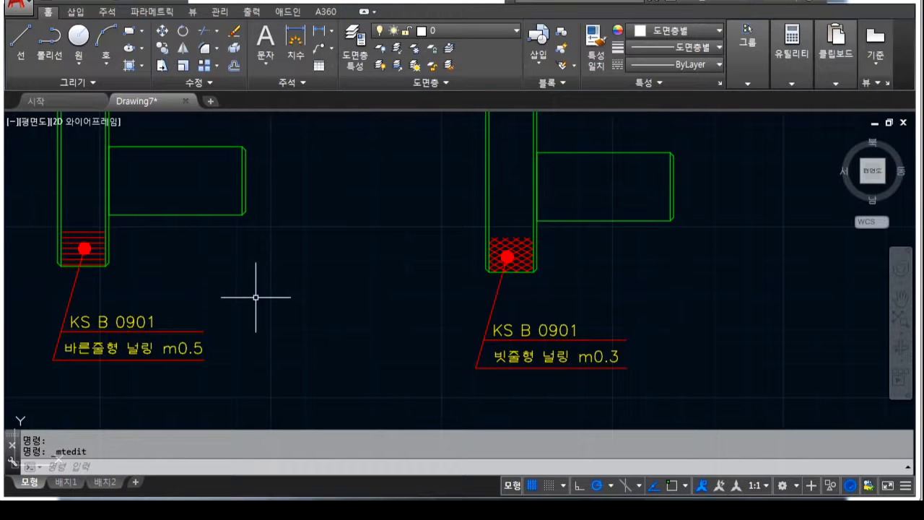
mouse_move(670, 389)
left_mouse_down()
mouse_move(462, 332)
mouse_move(626, 391)
left_mouse_up()
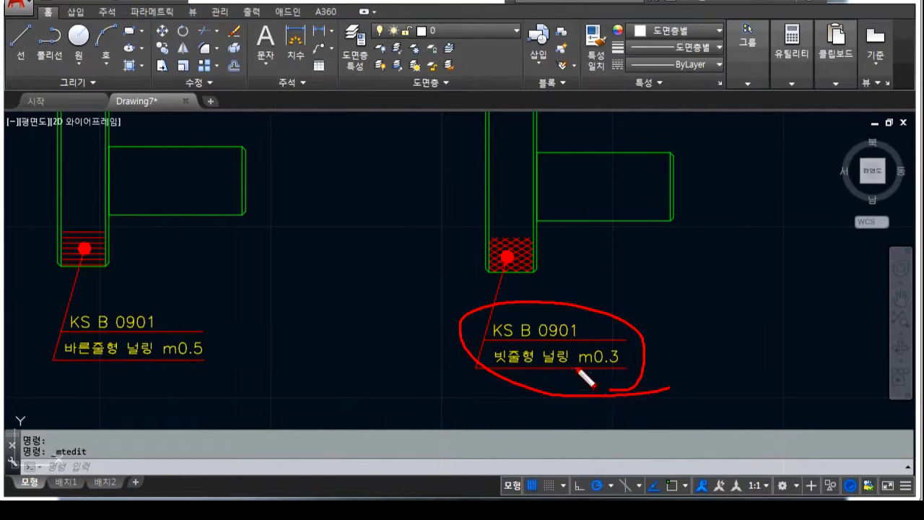
key("Escape")
- Draw a quick leader from the lower part of the third bolt's head down to a horizontal shoulder, without text
scroll(303, 287, "down", 1)
mouse_move(657, 308)
middle_mouse_down()
mouse_move(458, 252)
mouse_move(425, 256)
middle_mouse_up()
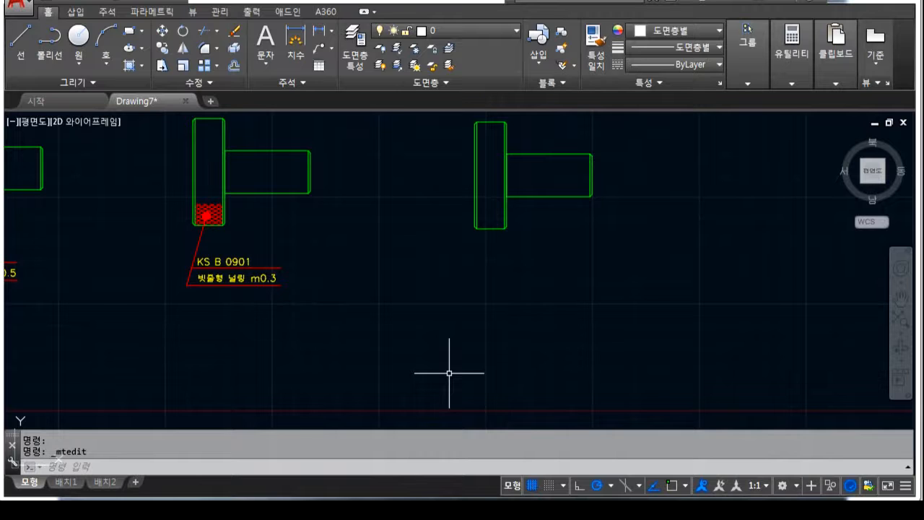
type("ㄷ")
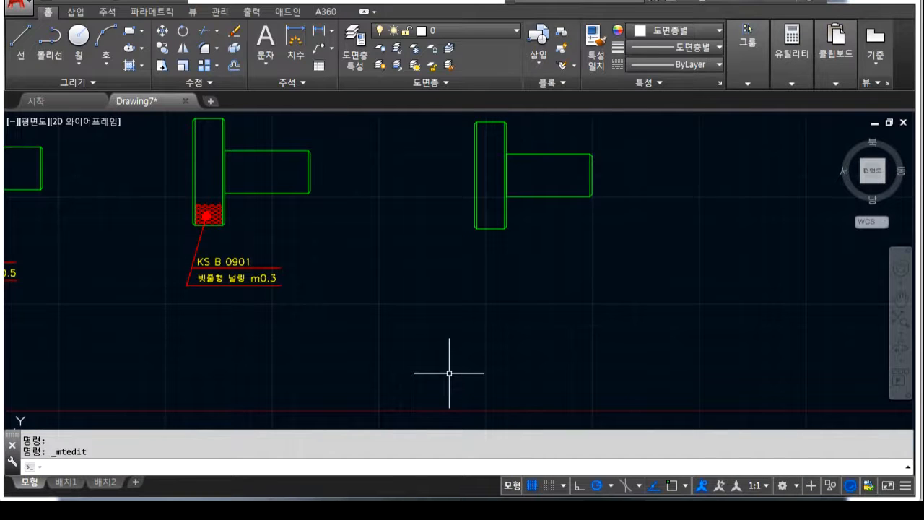
type("le")
key("Return")
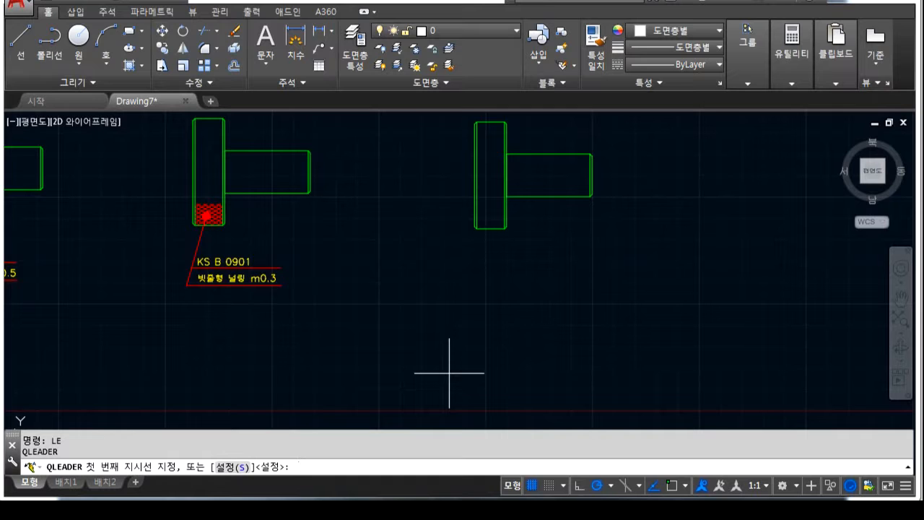
left_click(491, 220)
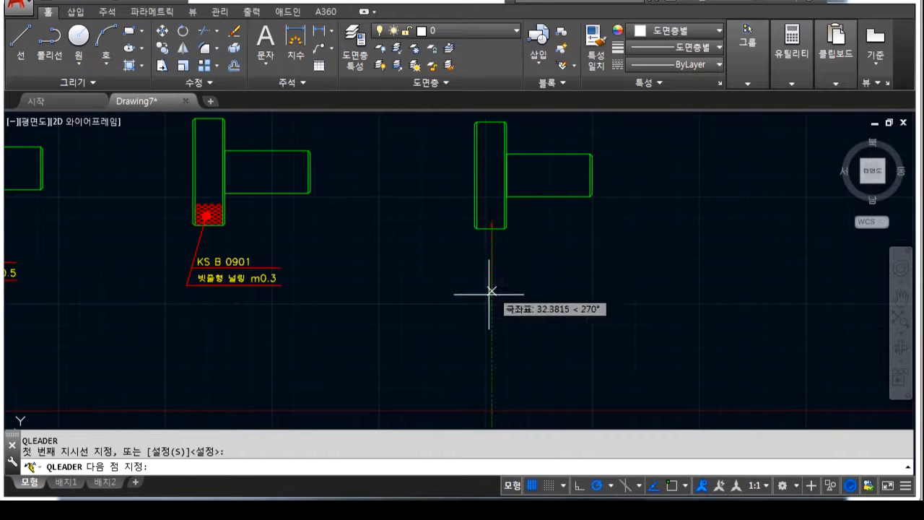
left_click(470, 305)
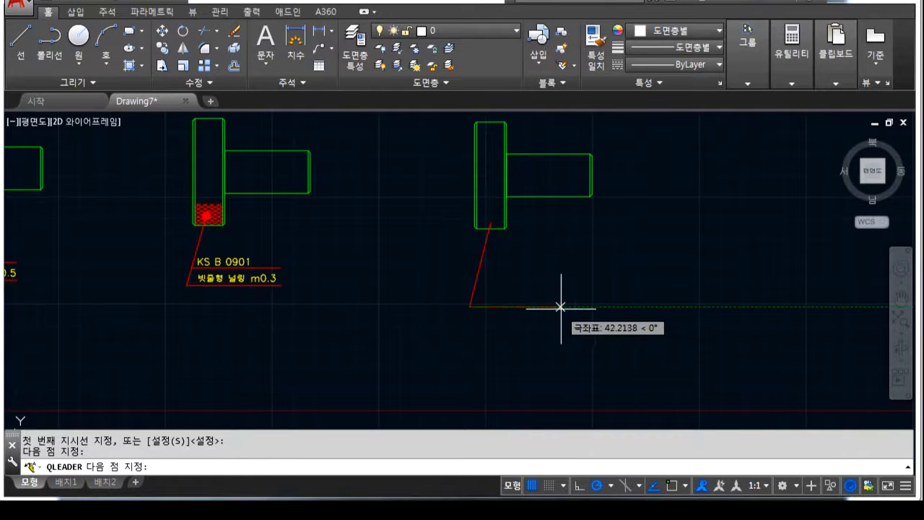
left_click(596, 306)
key("Escape")
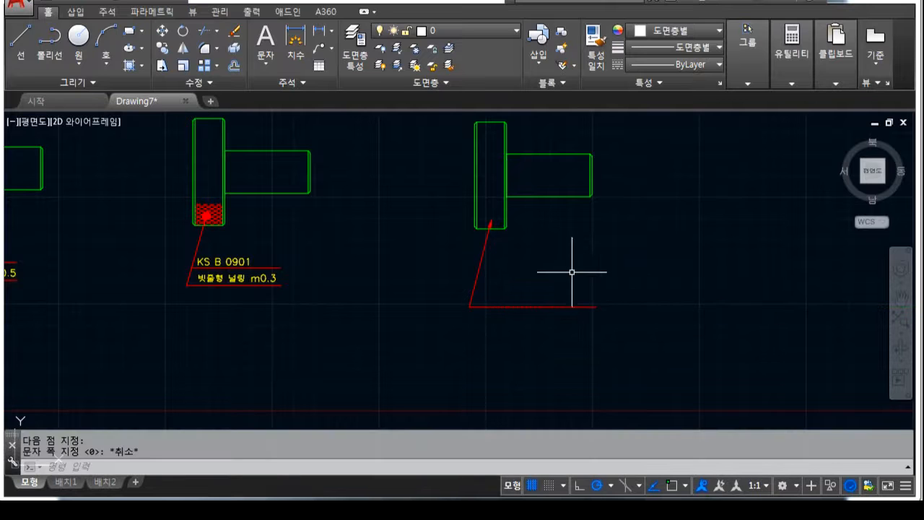
- Draw a horizontal line about 69 mm long just above the leader's shoulder on the third bolt, crossing the slanted leader
left_click(21, 43)
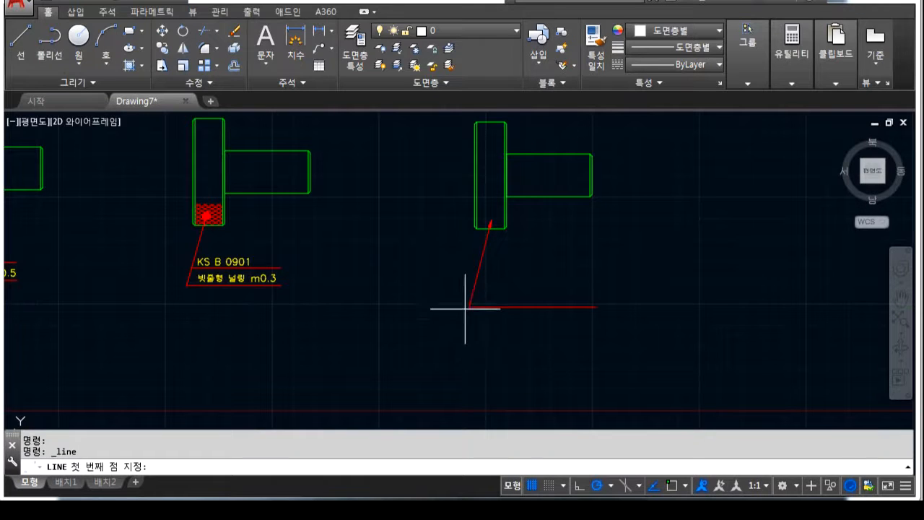
left_click(450, 290)
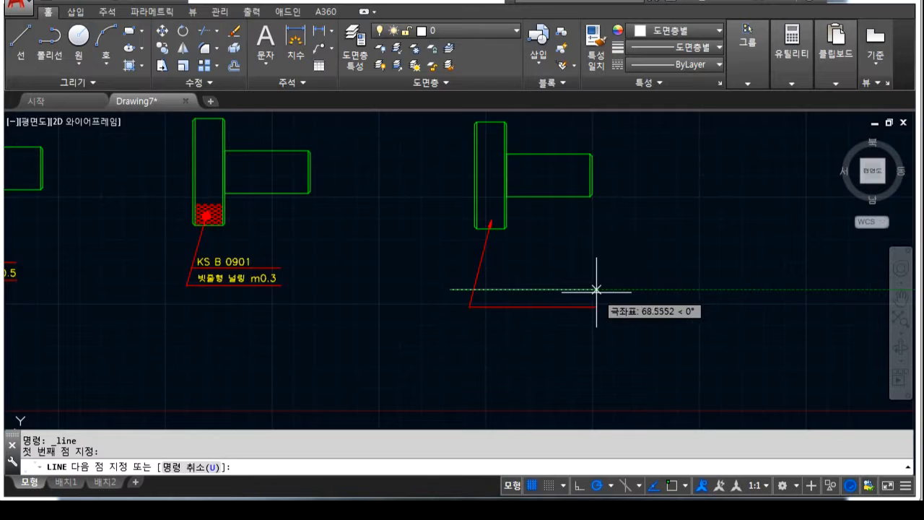
left_click(597, 289)
key("Escape")
- Assign the third bolt's leader and the horizontal line above its shoulder to the 치수 layer
left_click(681, 374)
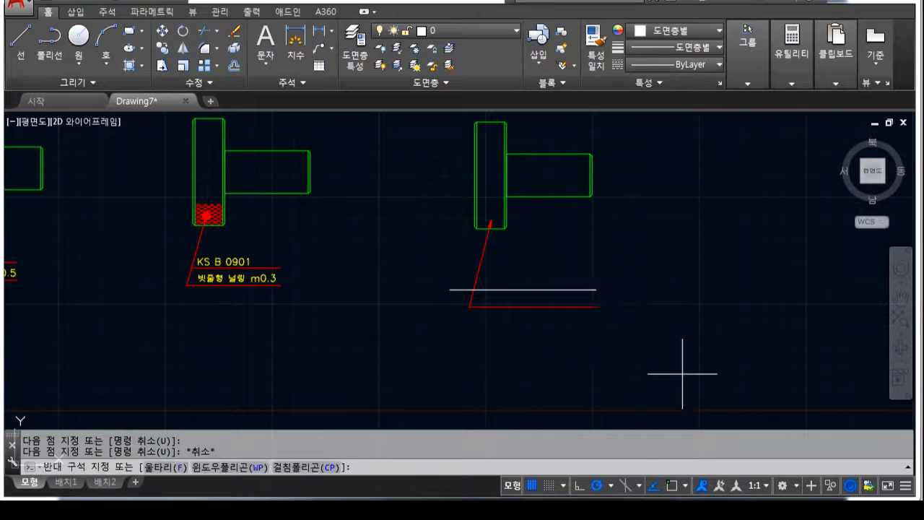
left_click(448, 258)
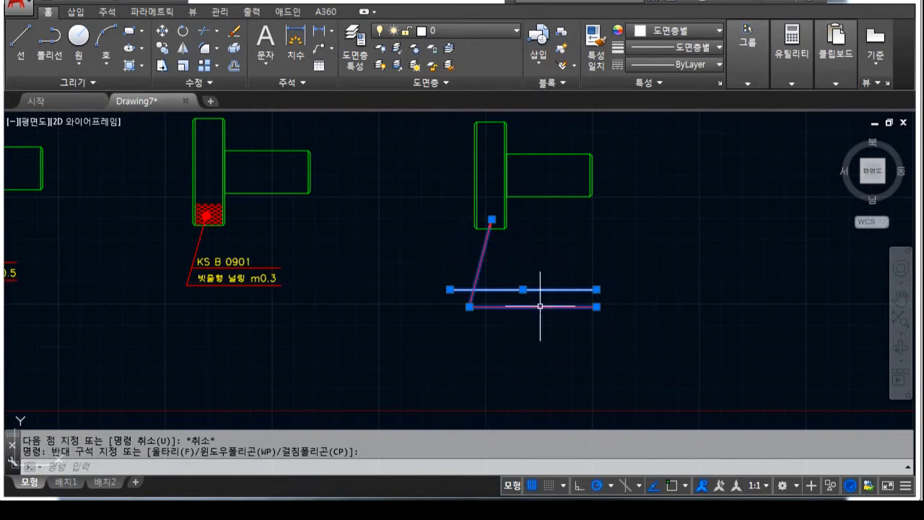
left_click(455, 30)
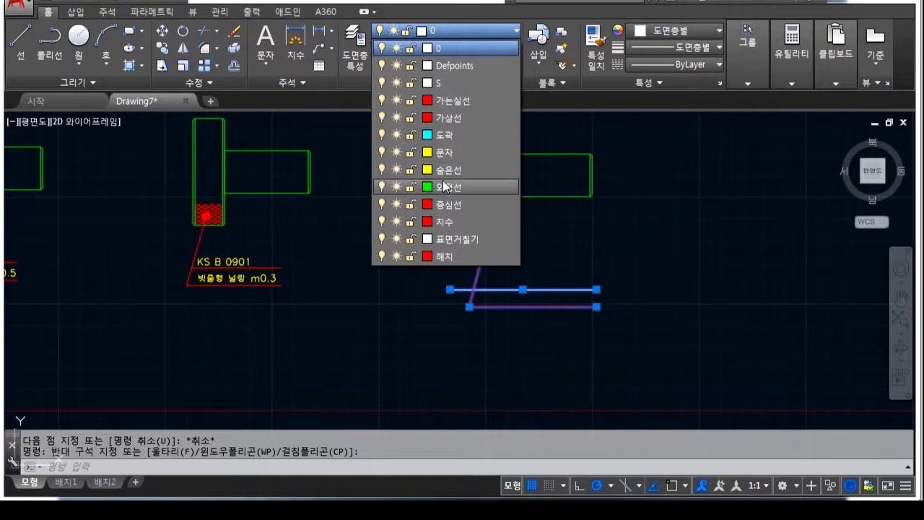
left_click(438, 220)
key("Escape")
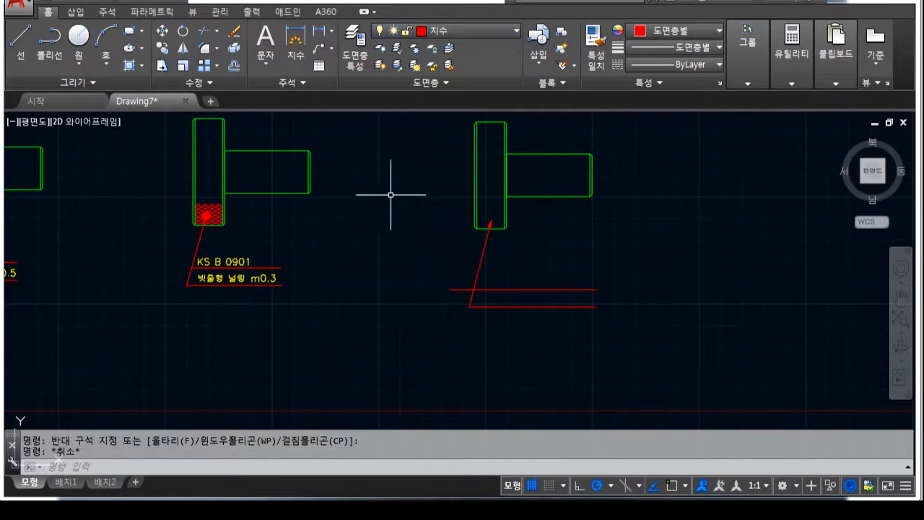
- Trim the part of the upper horizontal line that sticks out beyond the third bolt's slanted leader
left_click(205, 30)
left_click(608, 367)
left_click(430, 260)
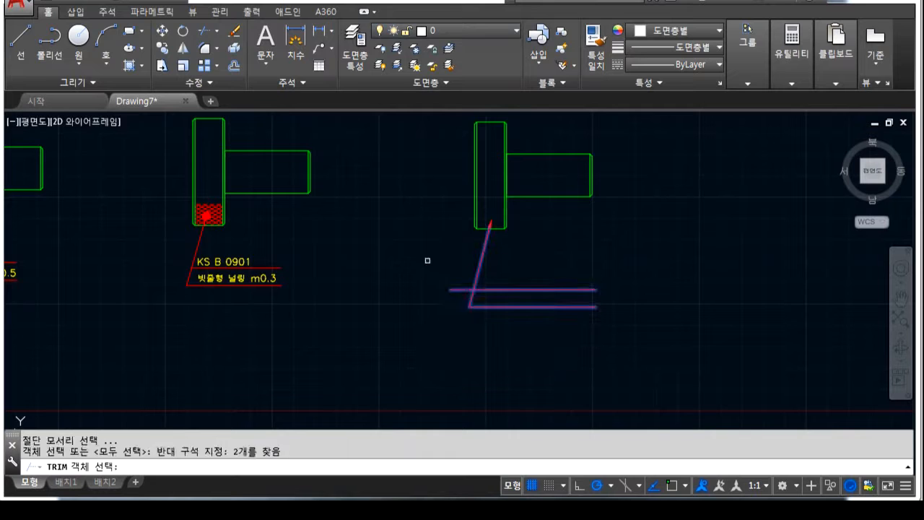
key("Return")
left_click(449, 289)
key("Escape")
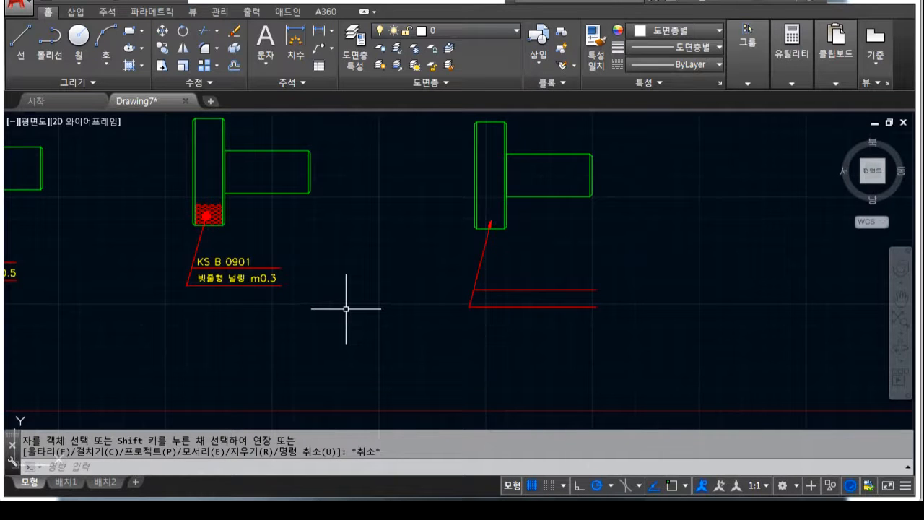
left_click_drag(259, 274, 206, 254)
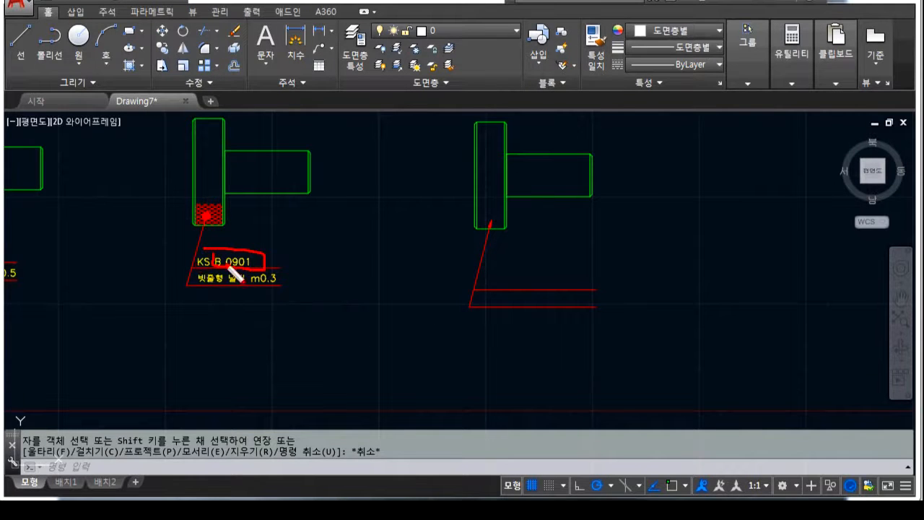
left_click_drag(264, 248, 276, 251)
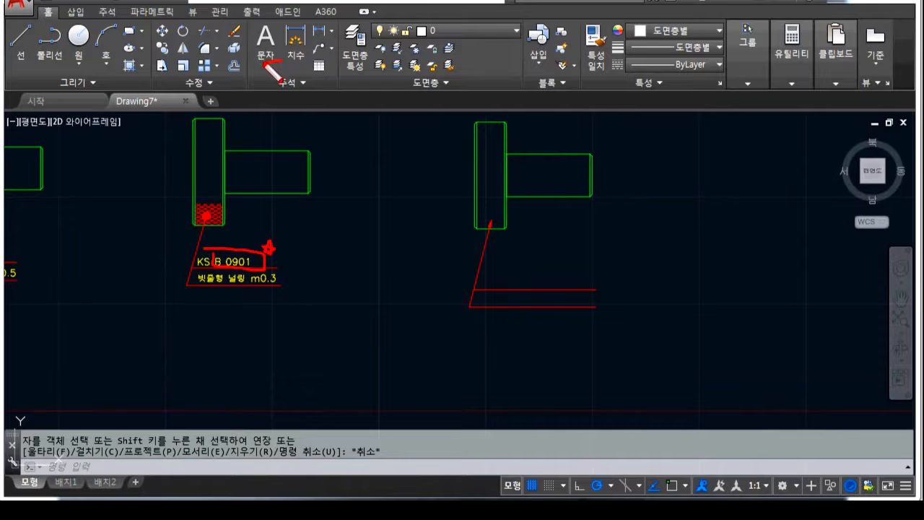
left_click_drag(265, 64, 277, 34)
mouse_move(348, 234)
left_mouse_down()
mouse_move(427, 236)
mouse_move(350, 227)
mouse_move(346, 240)
left_mouse_up()
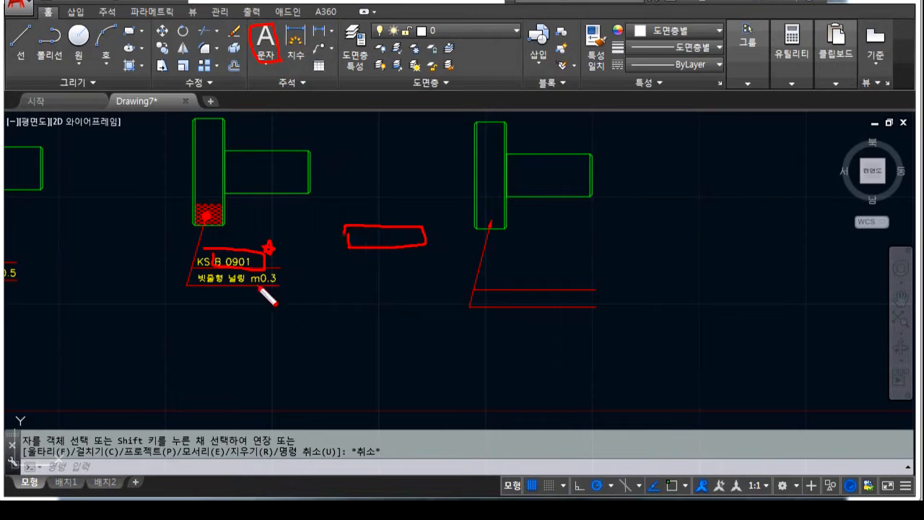
left_click_drag(288, 275, 259, 284)
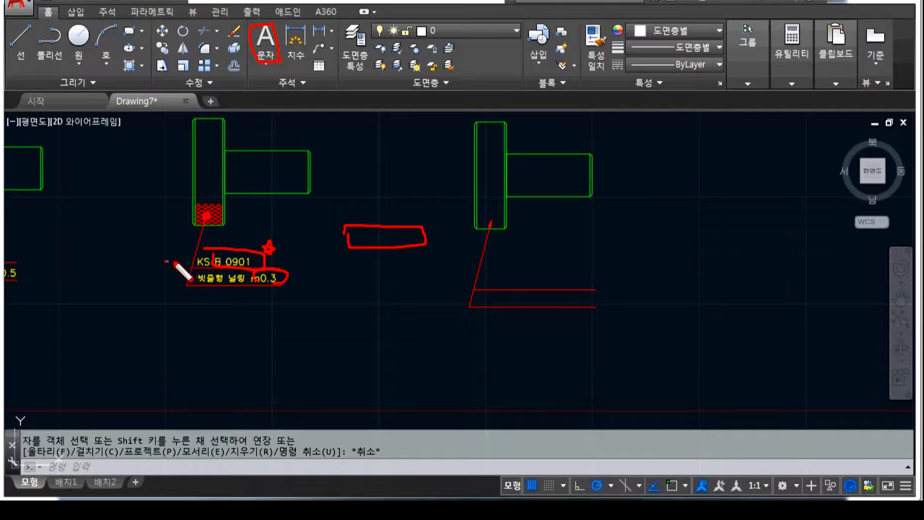
left_click_drag(165, 261, 184, 265)
left_click_drag(255, 59, 284, 63)
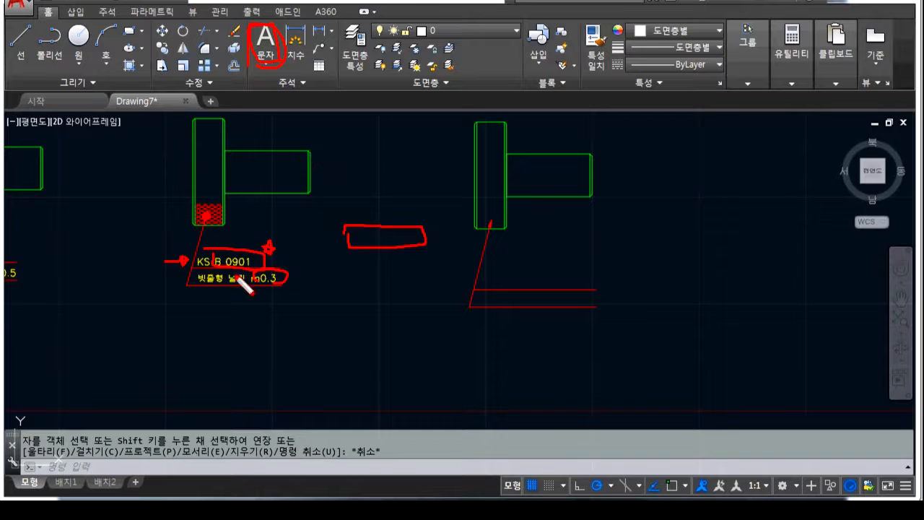
mouse_move(246, 283)
left_mouse_down()
mouse_move(202, 277)
mouse_move(220, 283)
left_mouse_up()
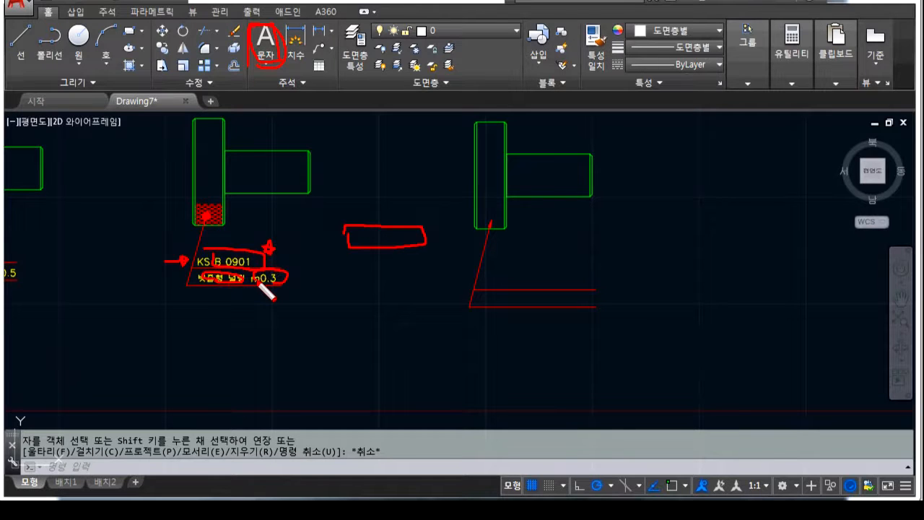
key("Escape")
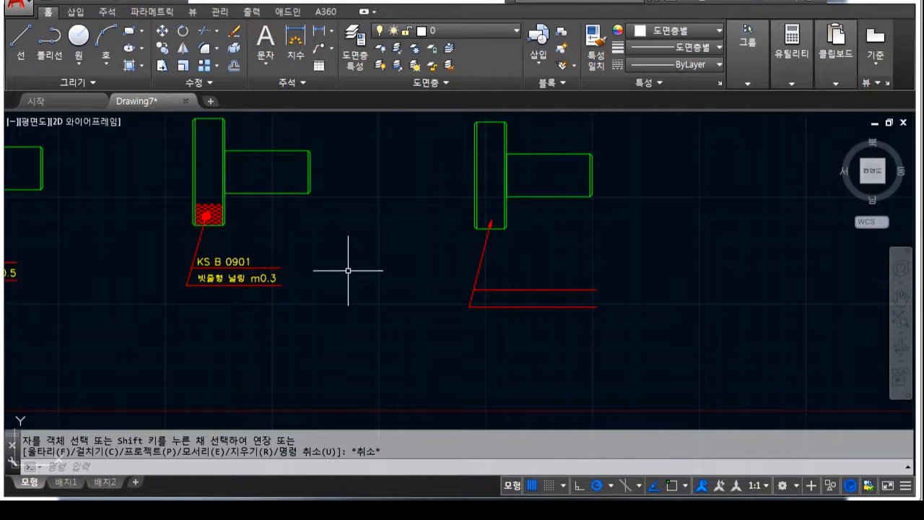
key("ctrl+2")
mouse_move(261, 264)
left_mouse_down()
mouse_move(206, 261)
mouse_move(263, 262)
left_mouse_up()
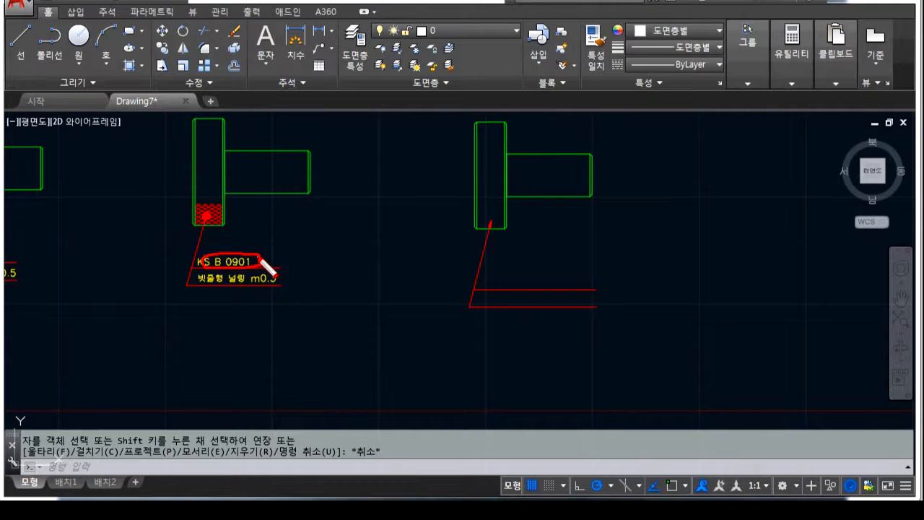
key("Escape")
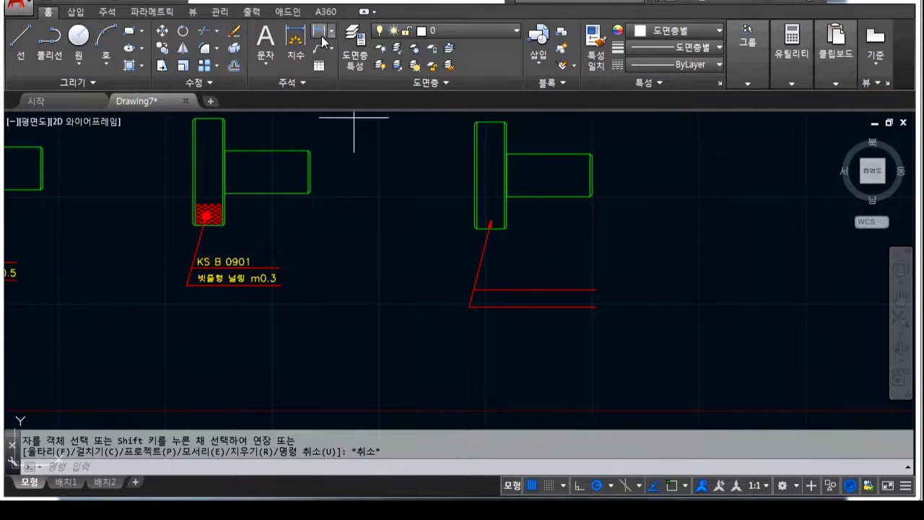
- Place a horizontal linear dimension of about 32 mm in the empty area below and between the middle and third bolts
left_click(319, 30)
left_click(324, 346)
left_click(393, 346)
left_click(372, 297)
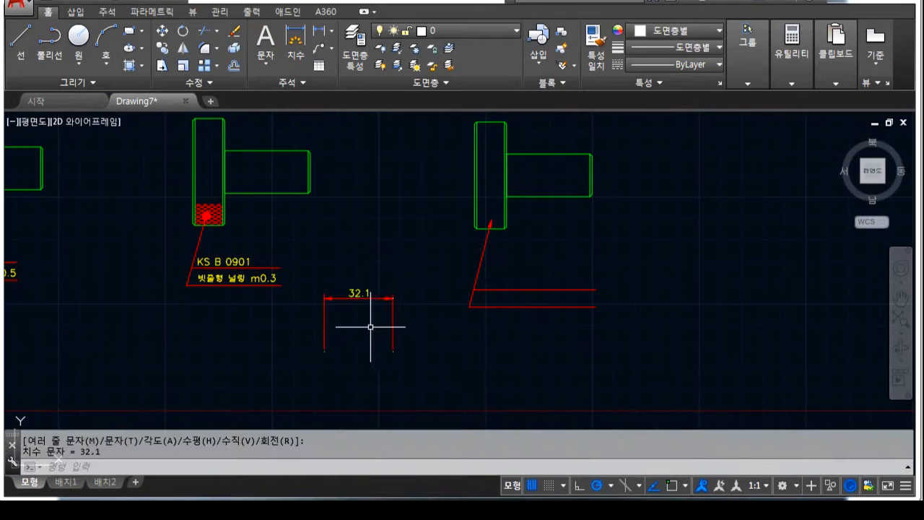
key("ctrl+2")
mouse_move(346, 307)
left_mouse_down()
mouse_move(383, 304)
mouse_move(350, 279)
mouse_move(344, 311)
left_mouse_up()
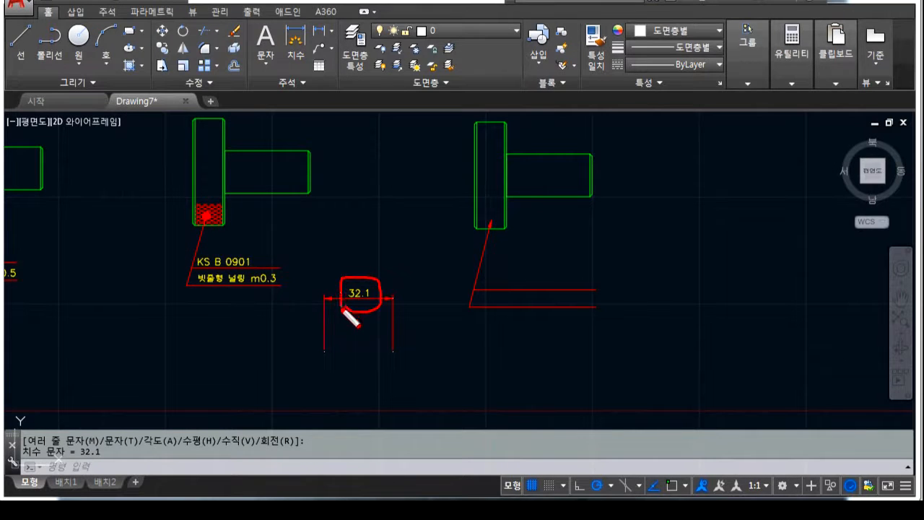
mouse_move(396, 245)
left_mouse_down()
mouse_move(374, 268)
mouse_move(377, 277)
left_mouse_up()
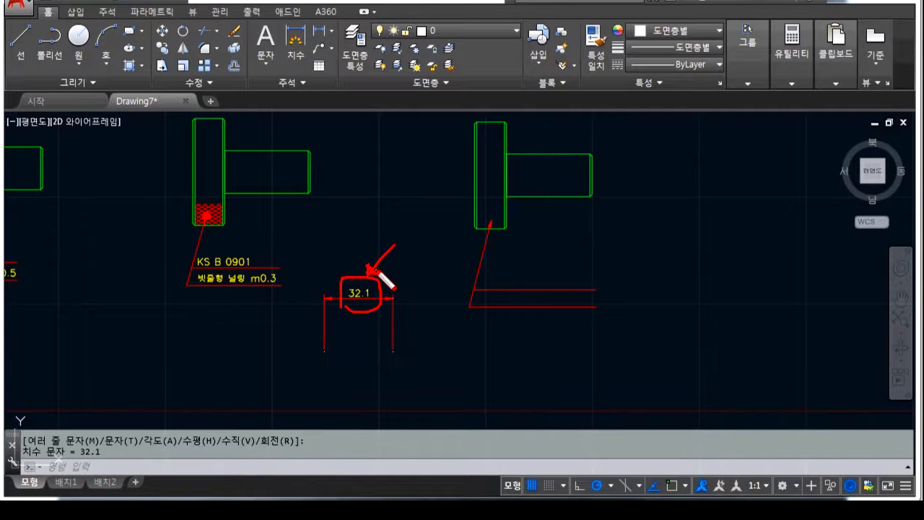
key("Escape")
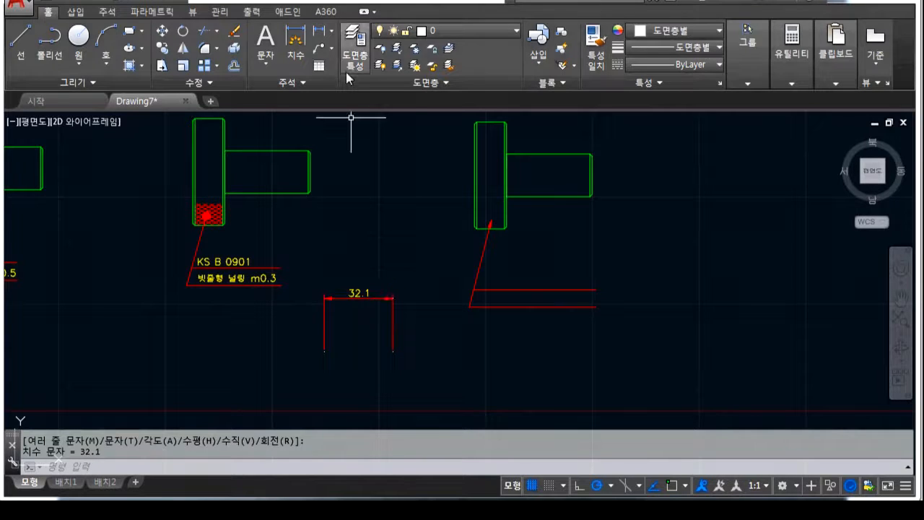
- Place a second horizontal linear dimension of about 22 mm above the first one, between the middle and third bolts
left_click(321, 34)
left_click(359, 242)
left_click(407, 237)
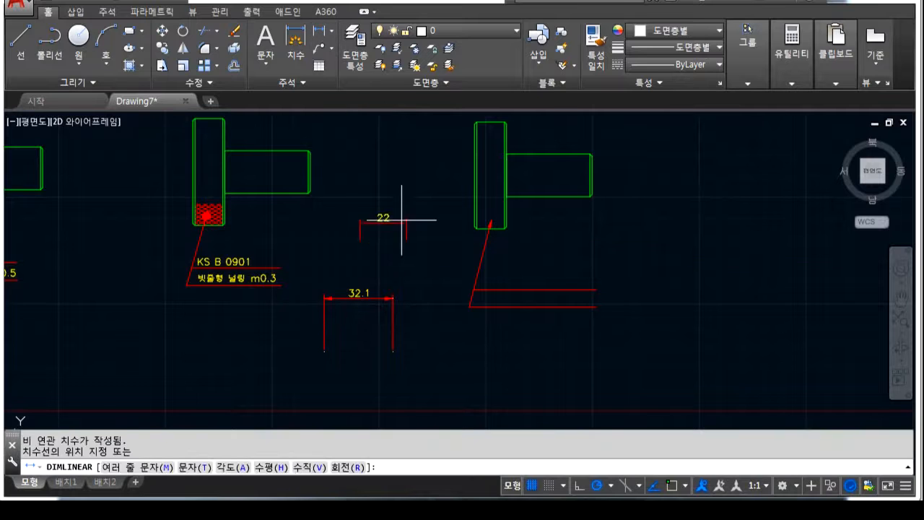
left_click(399, 191)
left_click(422, 224)
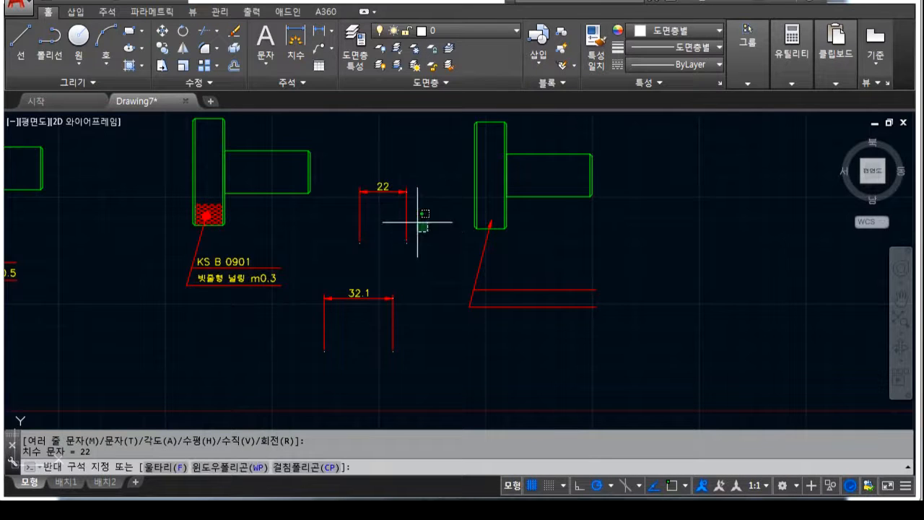
left_click(421, 250)
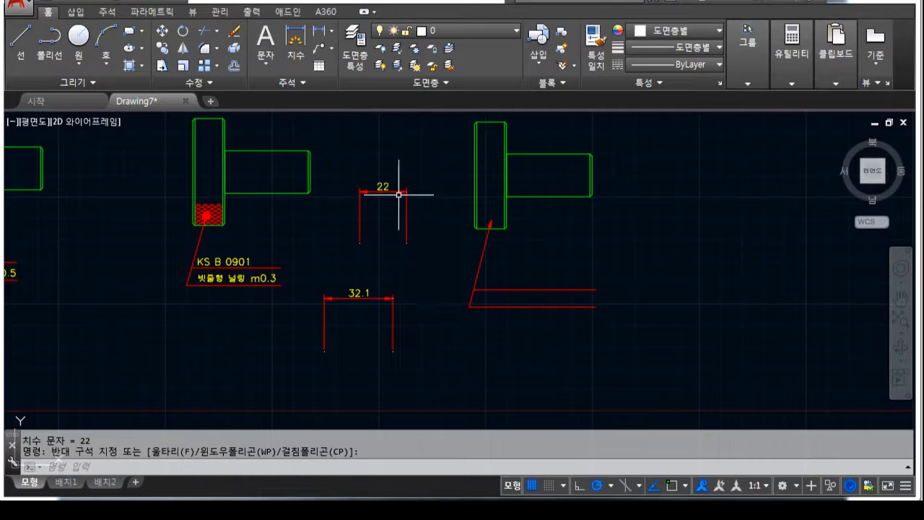
key("ctrl+2")
mouse_move(372, 172)
left_mouse_down()
mouse_move(395, 174)
mouse_move(370, 195)
mouse_move(379, 183)
mouse_move(510, 261)
mouse_move(510, 253)
left_mouse_up()
key("Escape")
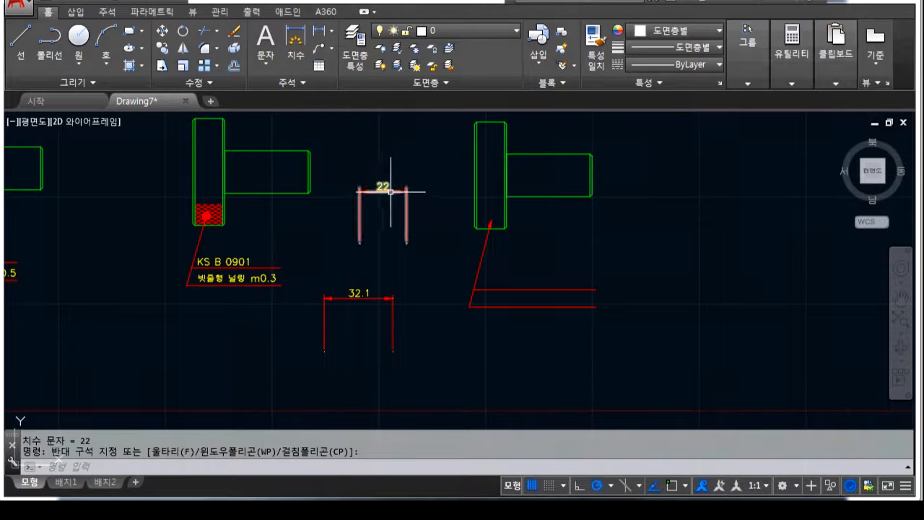
- Explode the upper of the two linear dimensions between the bolts and select its separated text
left_click(390, 191)
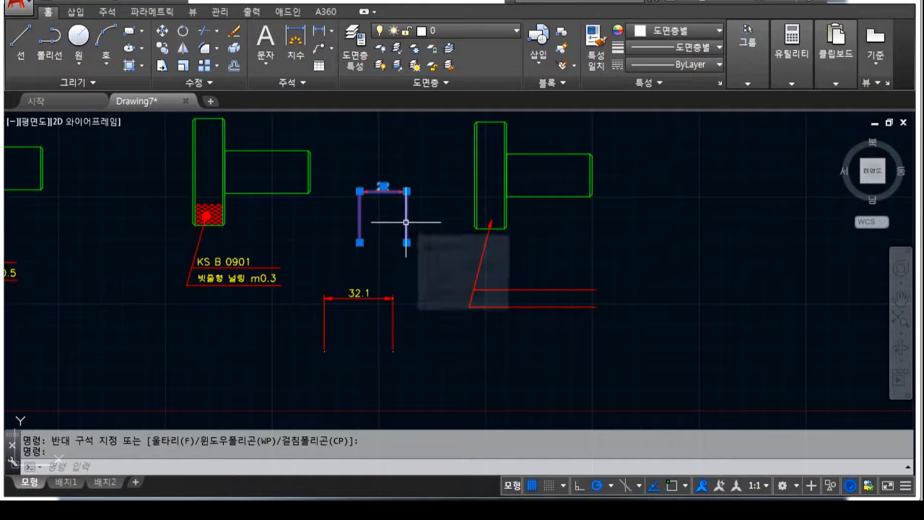
key("Escape")
left_click_drag(428, 249, 348, 172)
type("x")
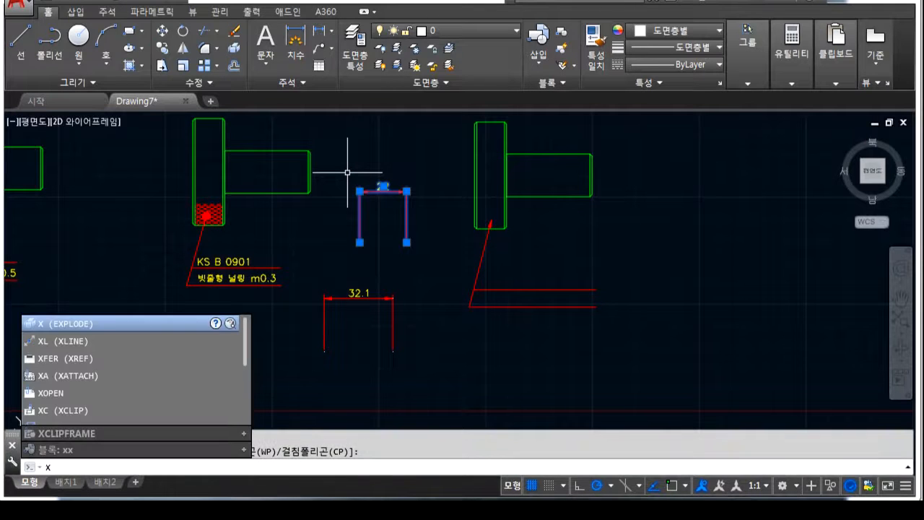
key("Return")
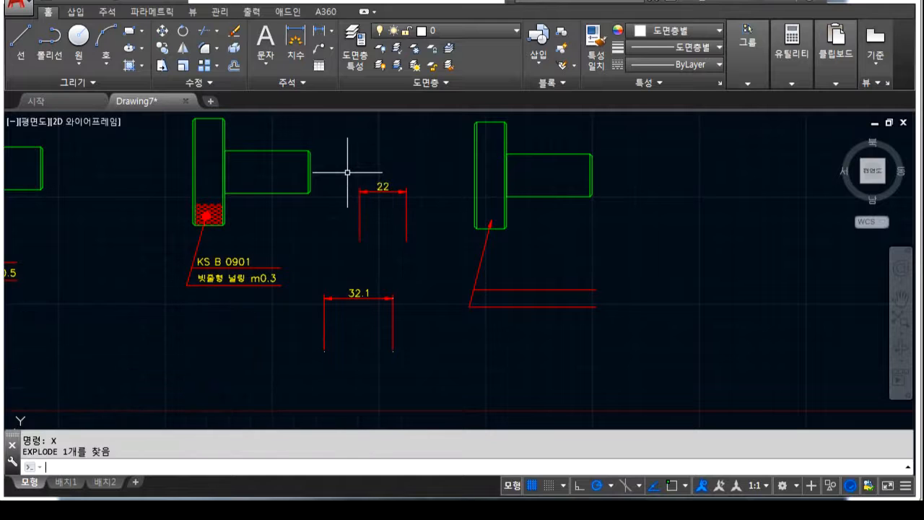
left_click(383, 187)
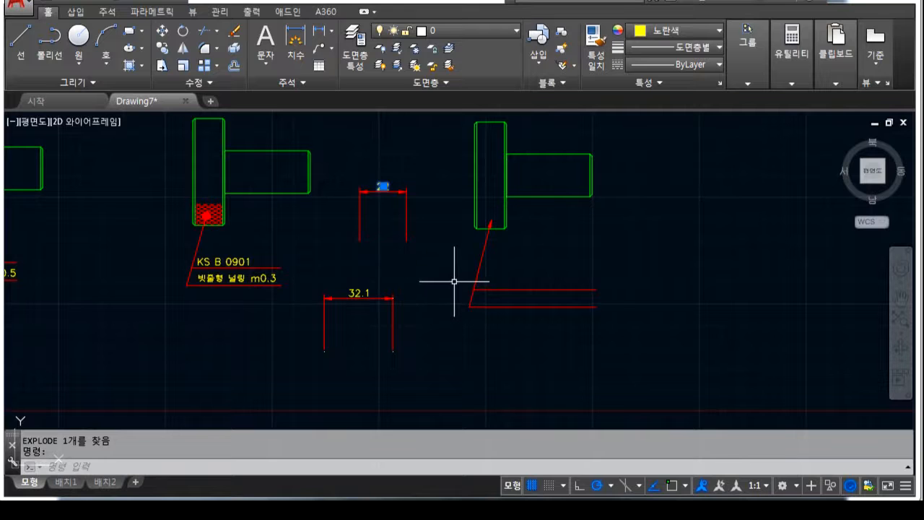
- Paste a copy of the selected dimension text above the third bolt's two horizontal note lines
key("ctrl+c")
key("ctrl+v")
left_click(545, 259)
key("Escape")
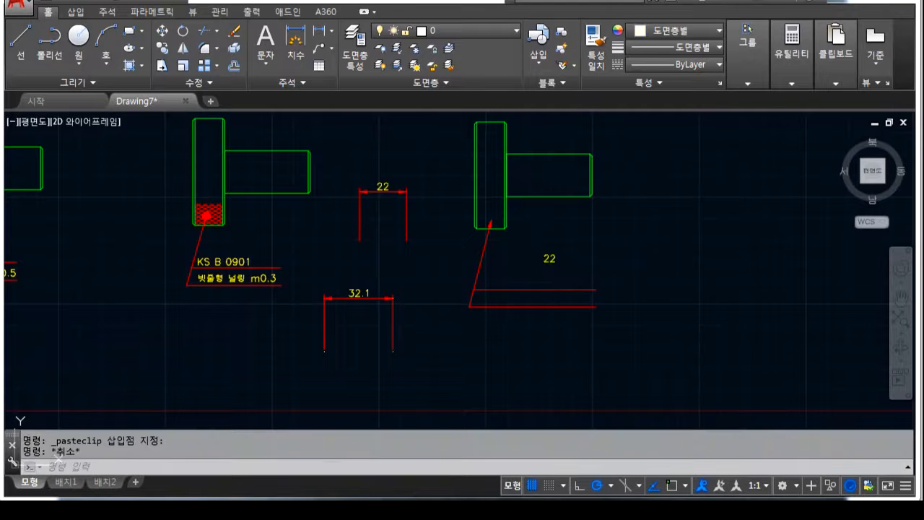
- Erase the remaining dimension and the exploded dimension pieces between the middle and third bolts
left_click(430, 368)
left_click(334, 181)
key("Delete")
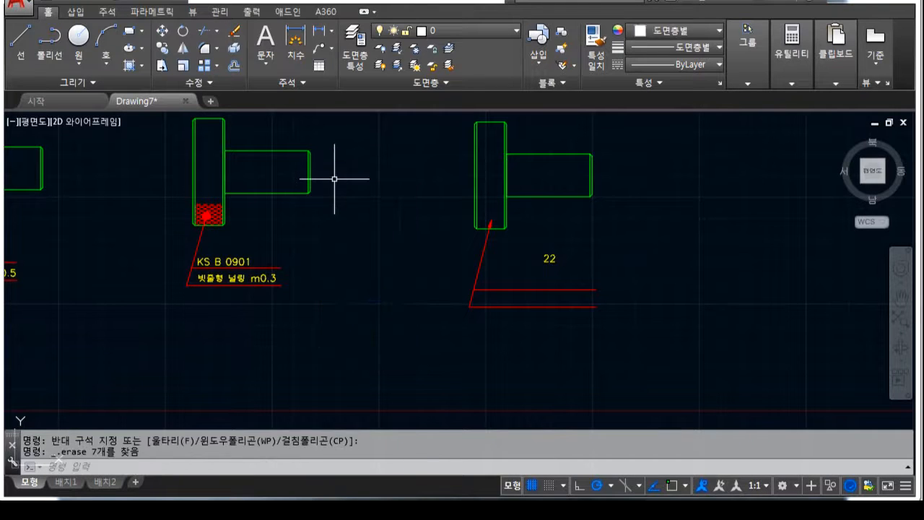
scroll(564, 263, "up", 4)
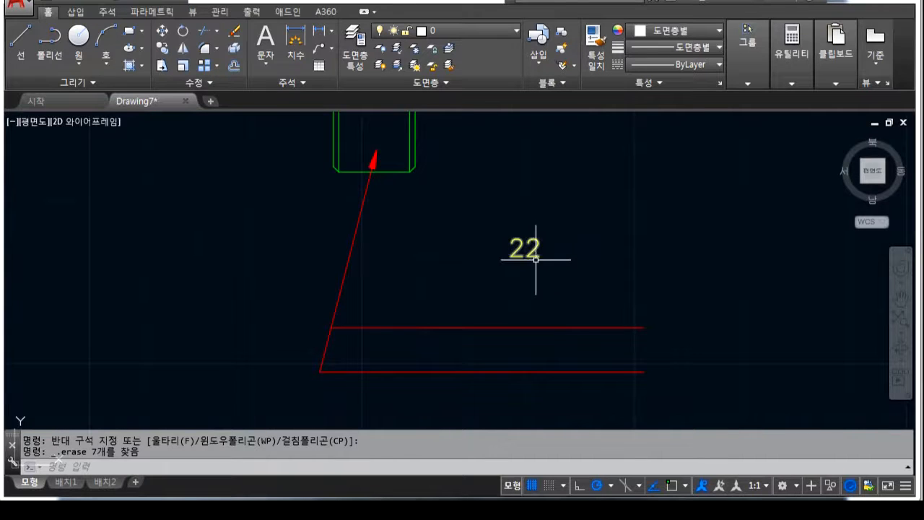
key("ctrl+2")
mouse_move(532, 271)
left_mouse_down()
mouse_move(522, 231)
mouse_move(537, 269)
left_mouse_up()
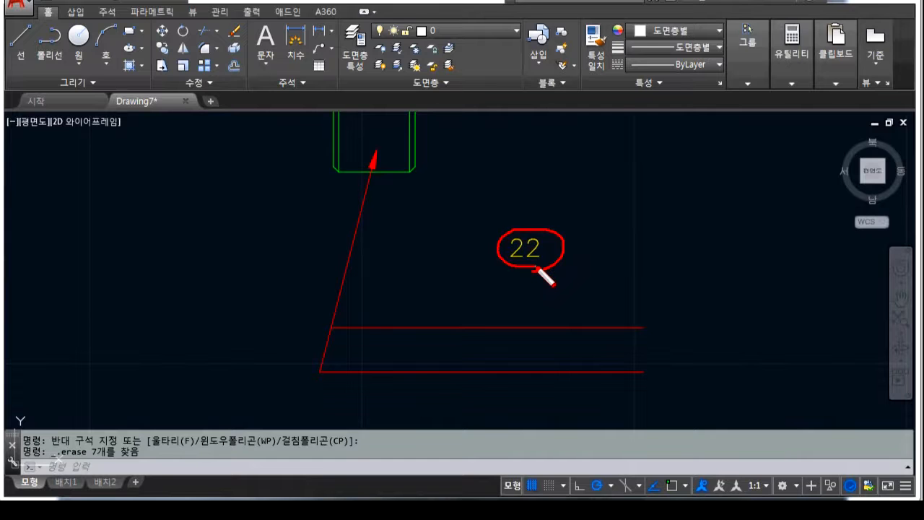
key("Escape")
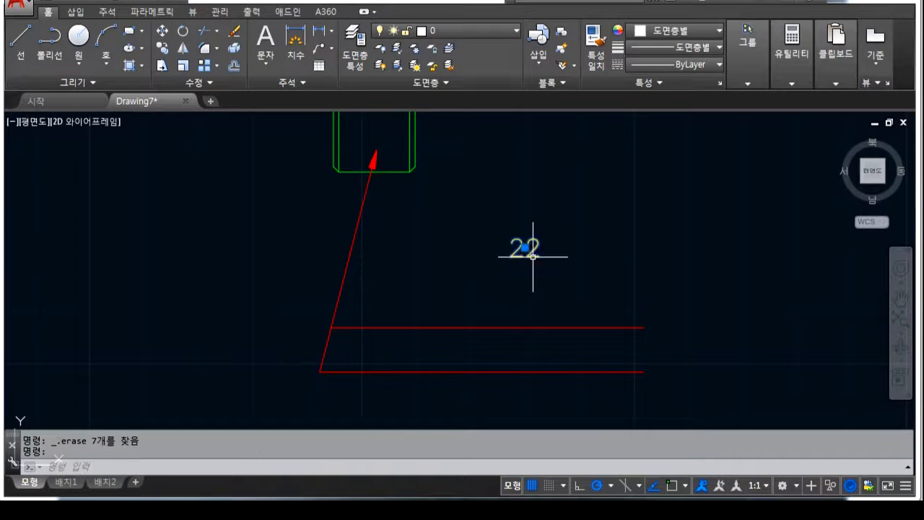
double_click(533, 258)
scroll(529, 258, "up", 3)
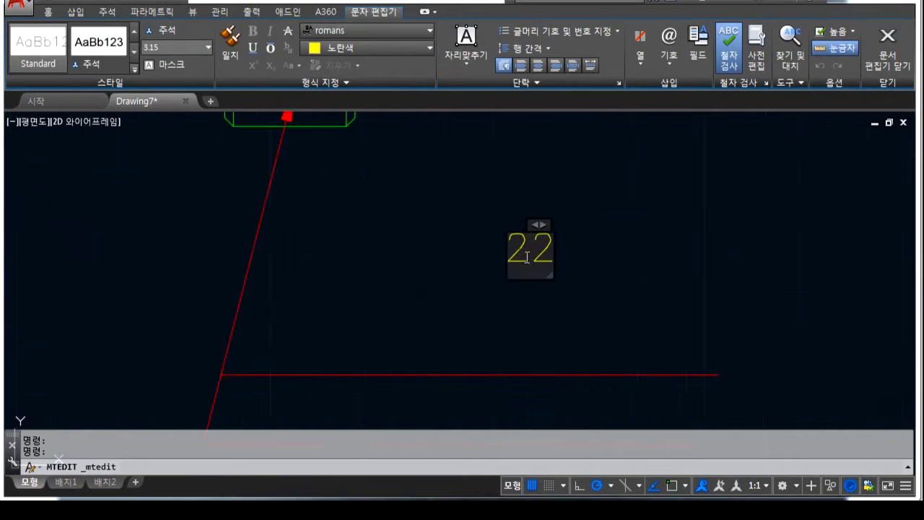
double_click(530, 252)
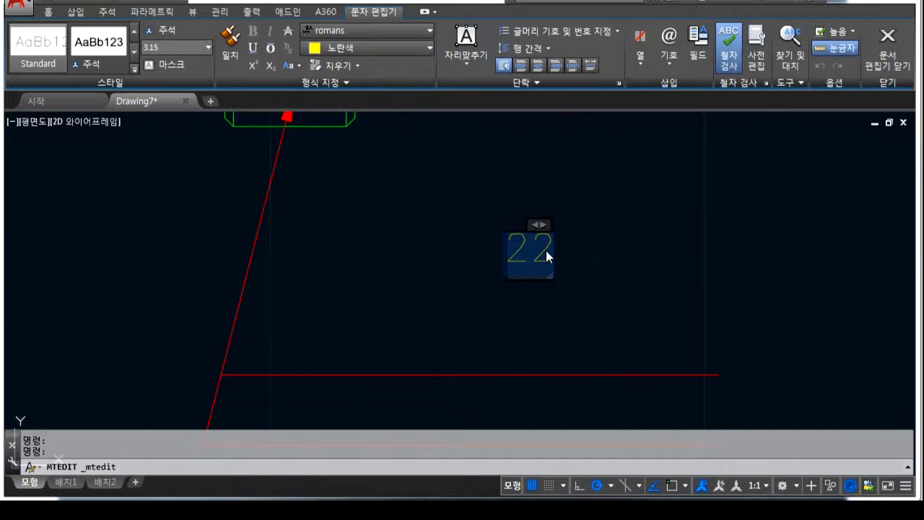
left_click(517, 269)
scroll(519, 268, "down", 3)
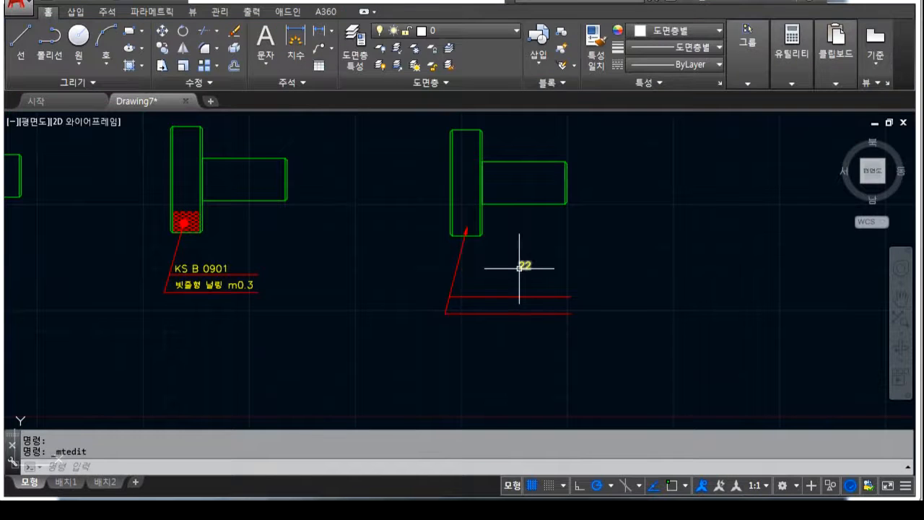
- Replace the pasted text above the third bolt's note lines with "KS B 0901"
double_click(523, 268)
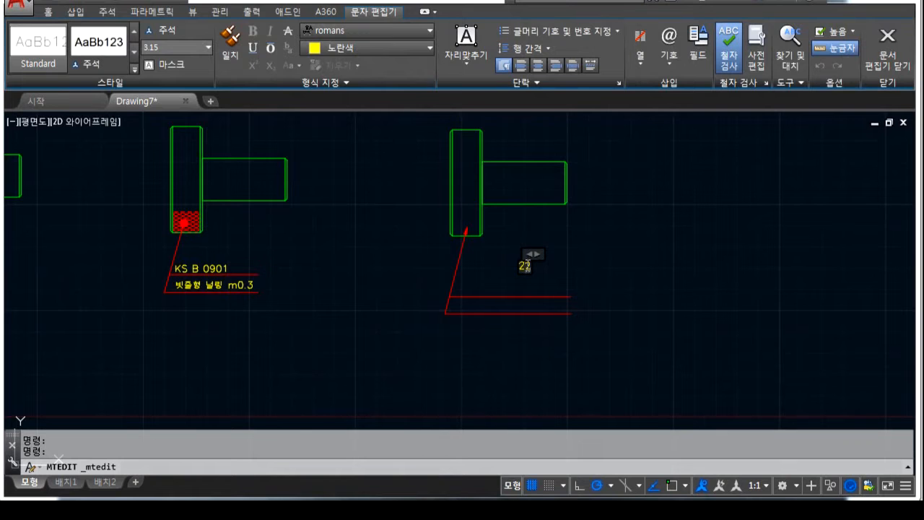
left_click_drag(529, 267, 503, 271)
key("Delete")
type("KS B")
key("Delete")
type("0901")
left_click(582, 266)
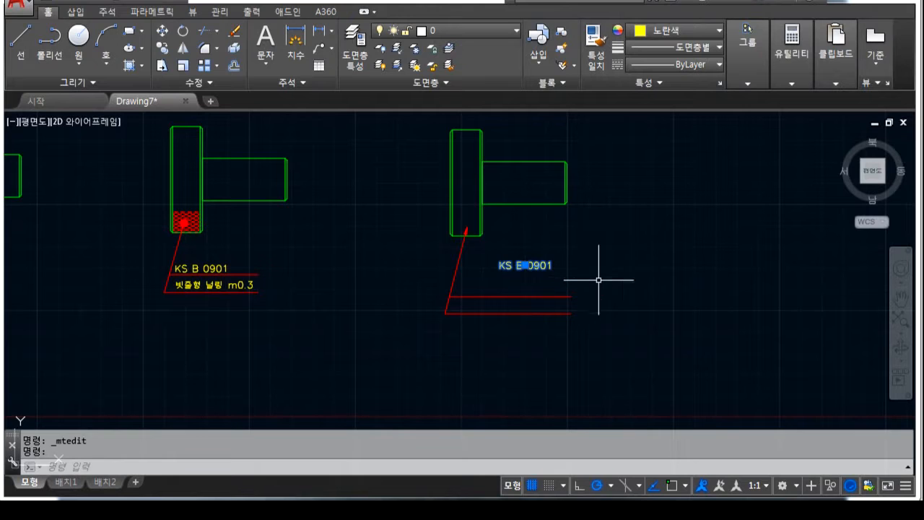
- Paste another text copy beside the third bolt's note lines and change its content to "빗줄형 널링 m0.3"
key("ctrl+v")
left_click(596, 273)
double_click(630, 275)
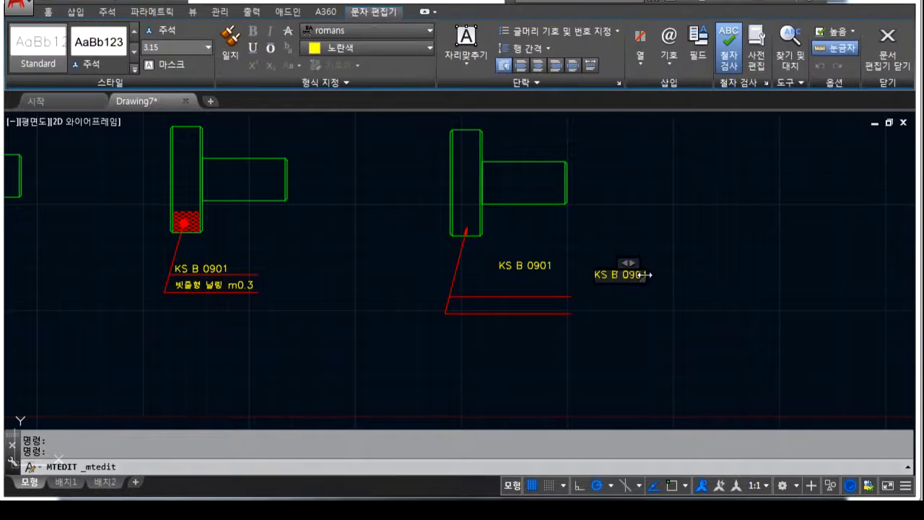
left_click_drag(640, 275, 570, 259)
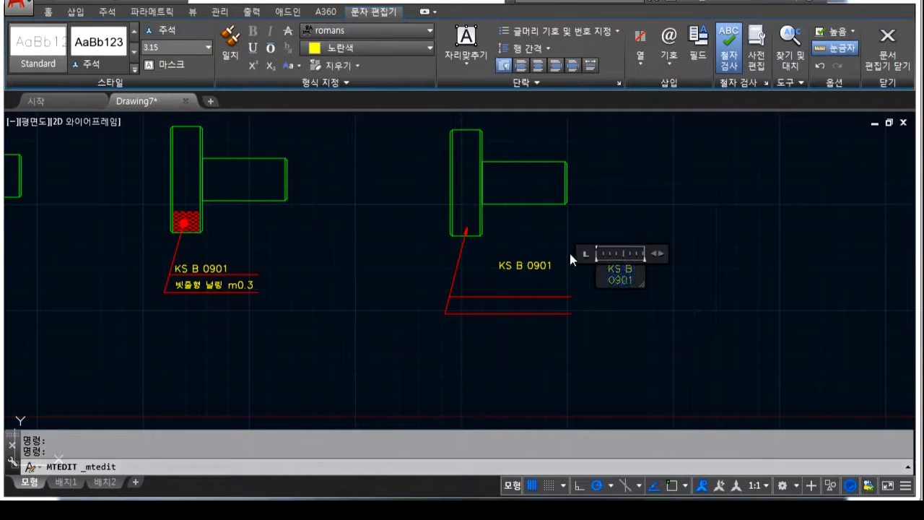
type("빗ㅈ")
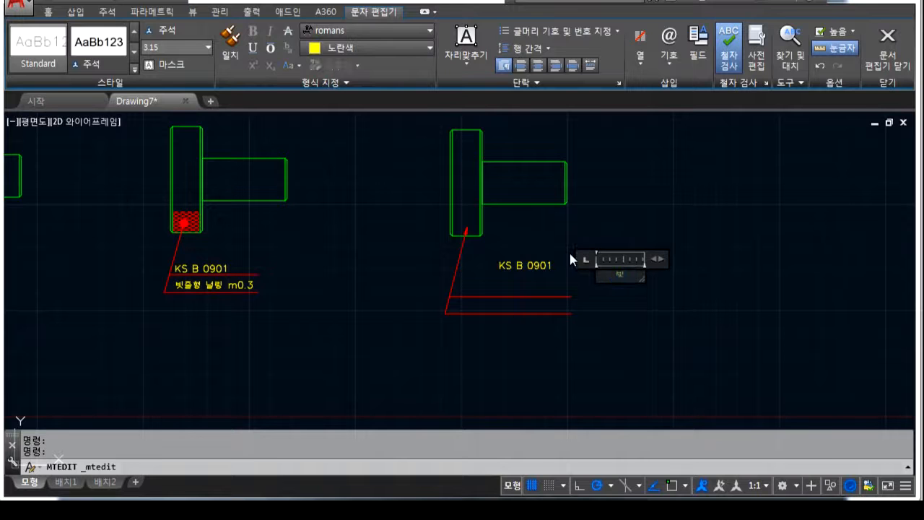
type("ㅜㄹ")
type("ㅎㅕㅇ")
type(" 널링")
key("Return")
type("m0")
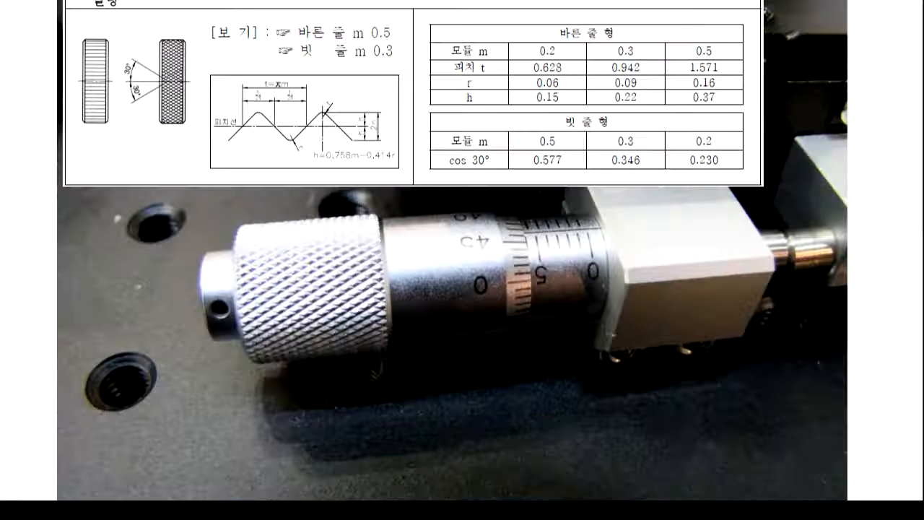
- Widen the new text's frame so "빗줄형 널링 m0.3" fits on a single line
mouse_move(295, 24)
left_mouse_down()
mouse_move(296, 90)
mouse_move(401, 32)
mouse_move(275, 22)
left_mouse_up()
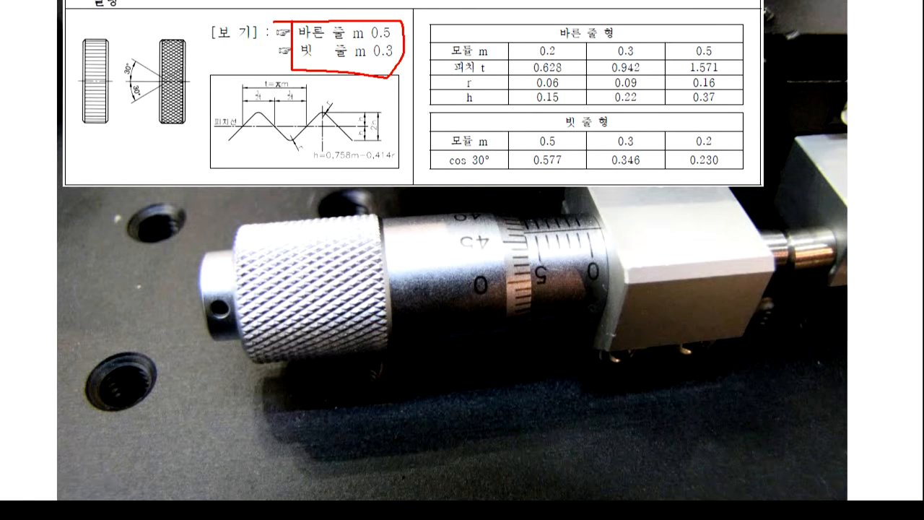
key("Escape")
key("alt+Tab")
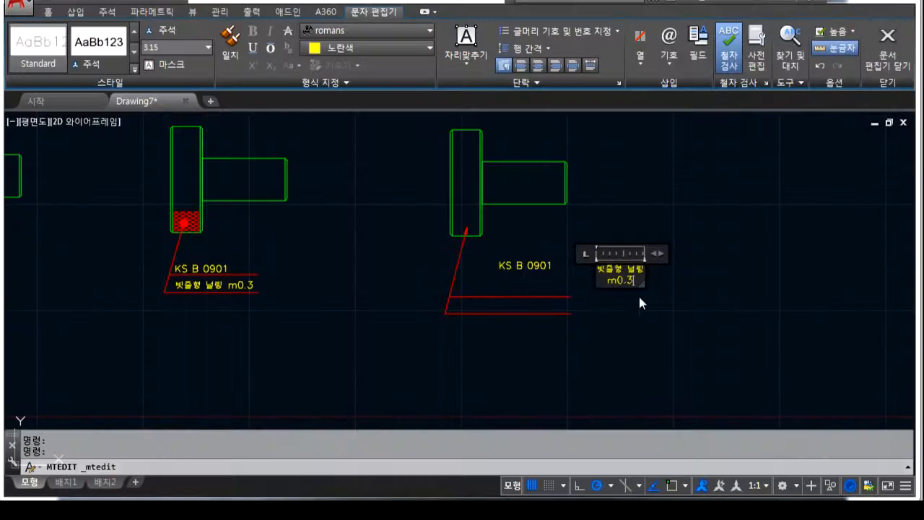
left_click_drag(659, 254, 793, 253)
left_click(677, 352)
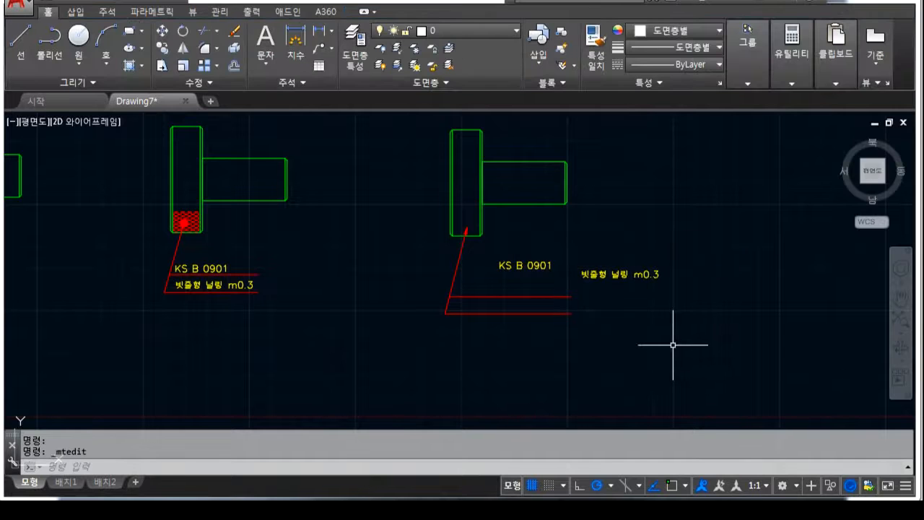
- Copy the "KS B 0901" text and place it just above the upper note line of the third bolt
left_click(506, 265)
key("ctrl+c")
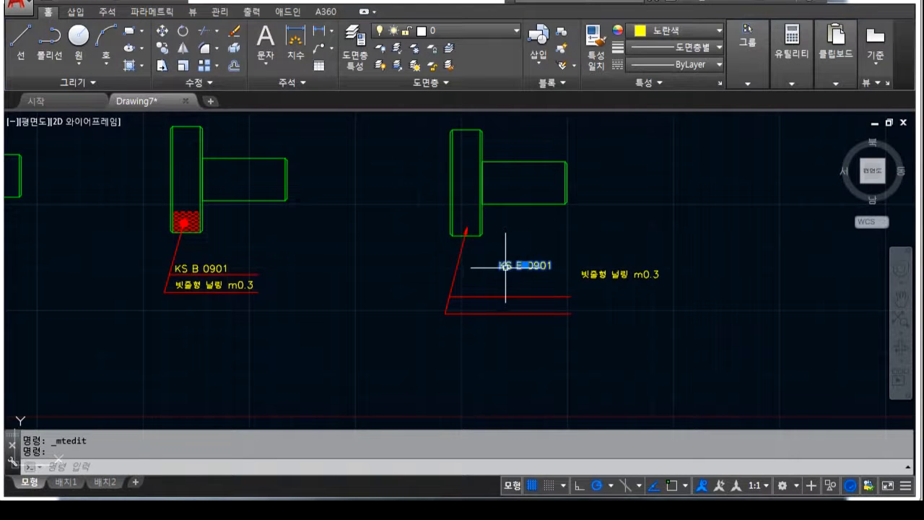
key("ctrl+v")
scroll(476, 293, "up", 4)
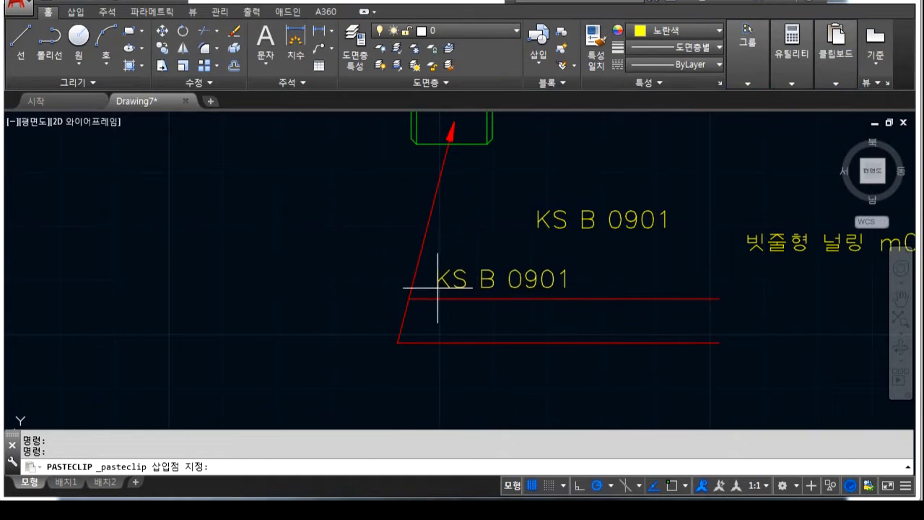
left_click(480, 292)
key("Escape")
- Move the "빗줄형 널링 m0.3" text between the third bolt's two note lines, beneath "KS B 0901"
left_click(763, 270)
left_click(746, 224)
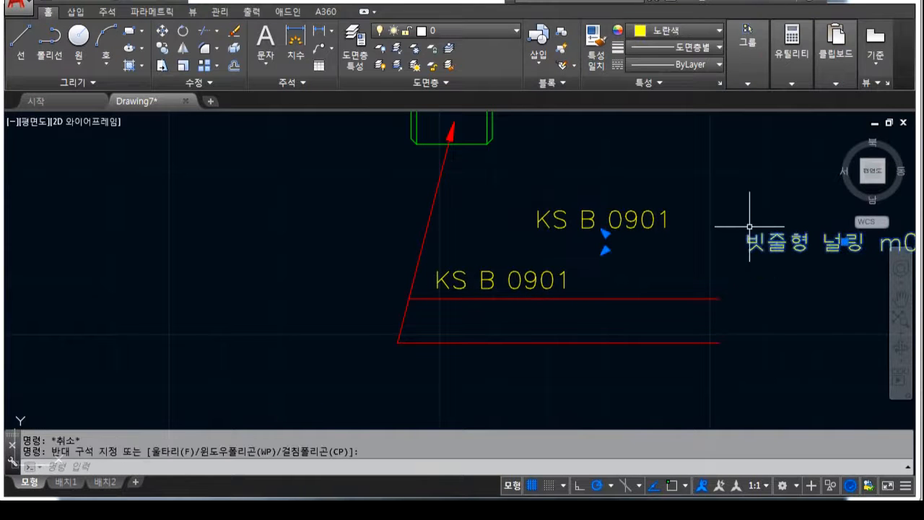
left_click(162, 30)
left_click(775, 244)
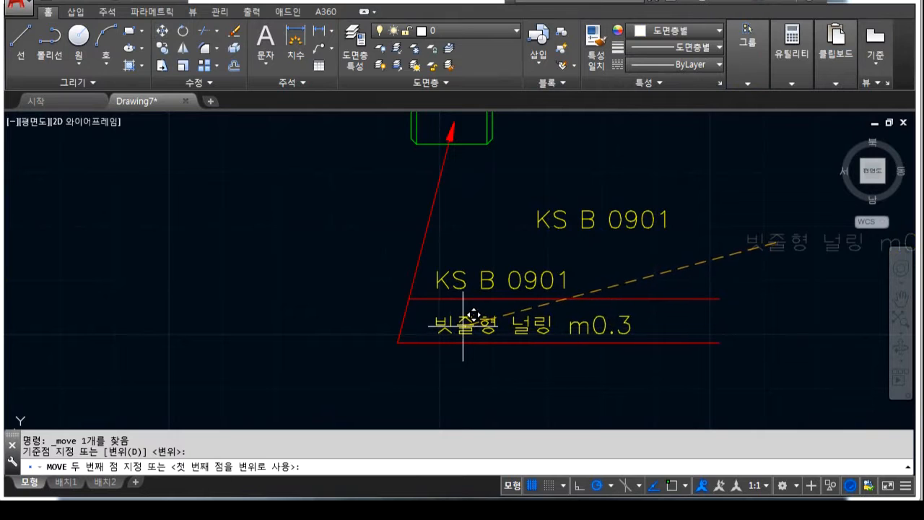
left_click(462, 325)
key("Escape")
- Shorten both horizontal note lines of the third bolt so they end just past the "빗줄형 널링 m0.3" text
left_click(647, 298)
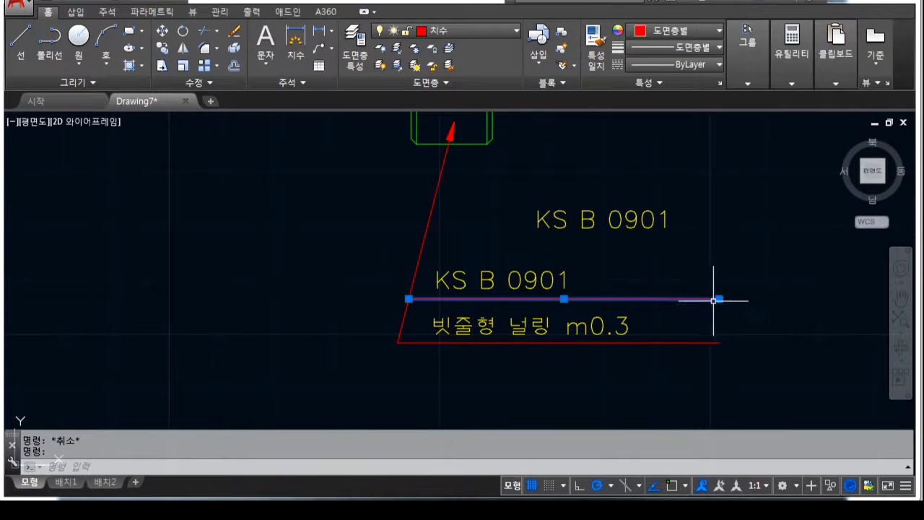
left_click(719, 298)
left_click(640, 298)
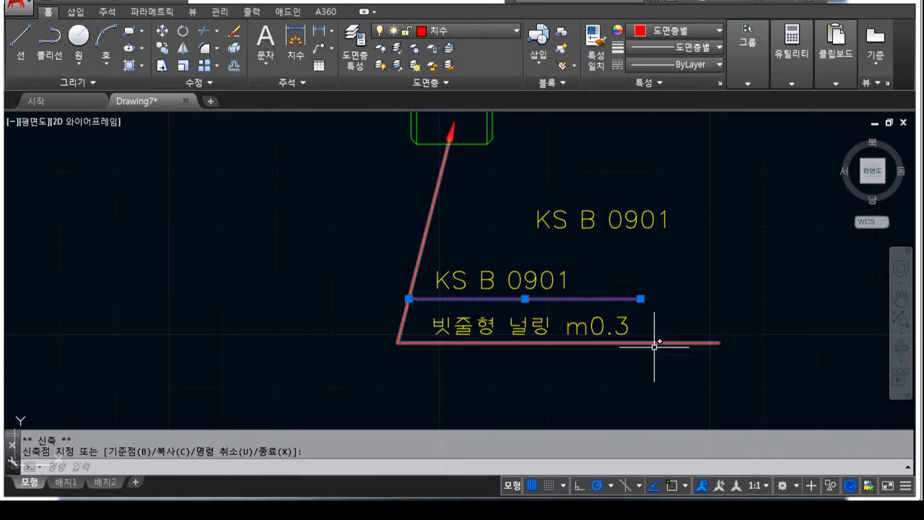
key("Escape")
left_click(657, 342)
left_click(719, 341)
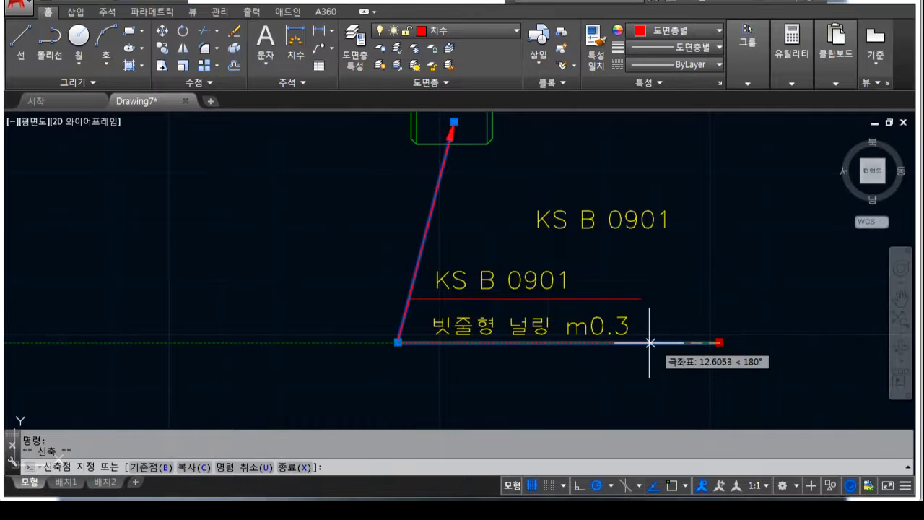
left_click(644, 343)
key("Escape")
- Erase the spare "KS B 0901" text floating above the third bolt's note
left_click(687, 235)
left_click(591, 185)
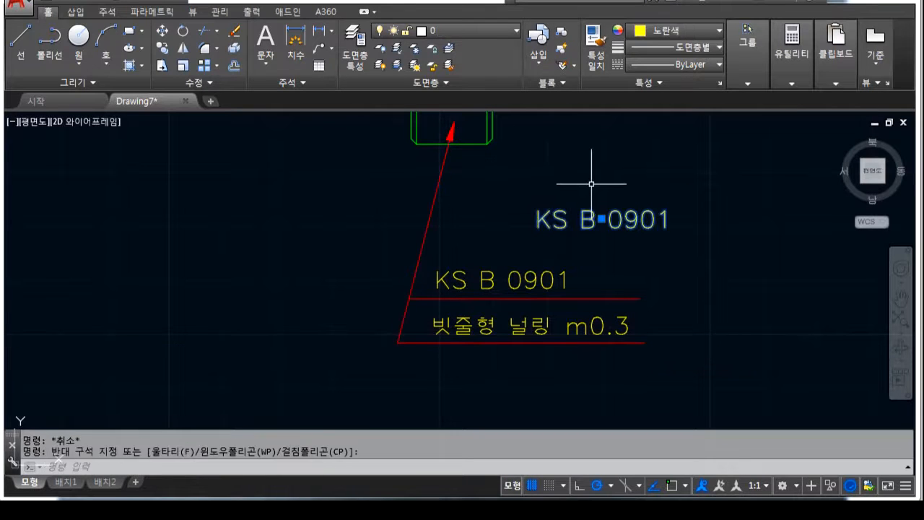
key("Delete")
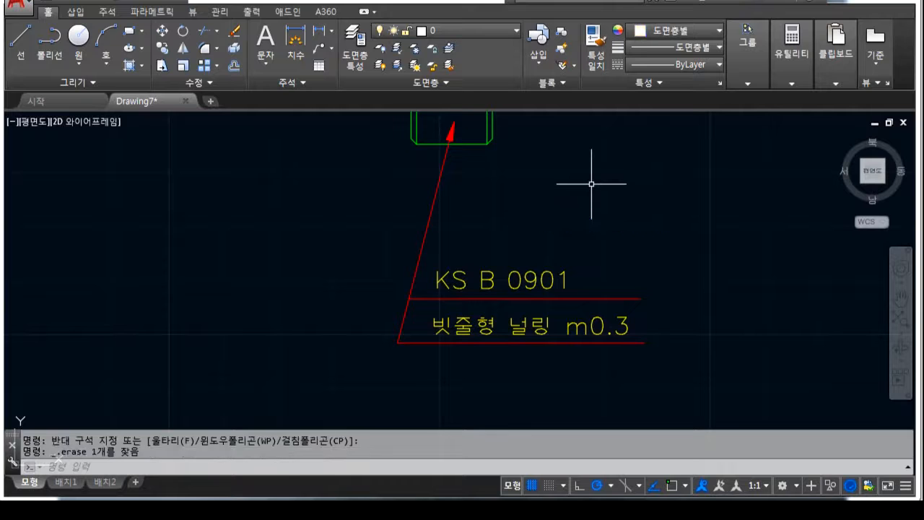
scroll(344, 346, "down", 3)
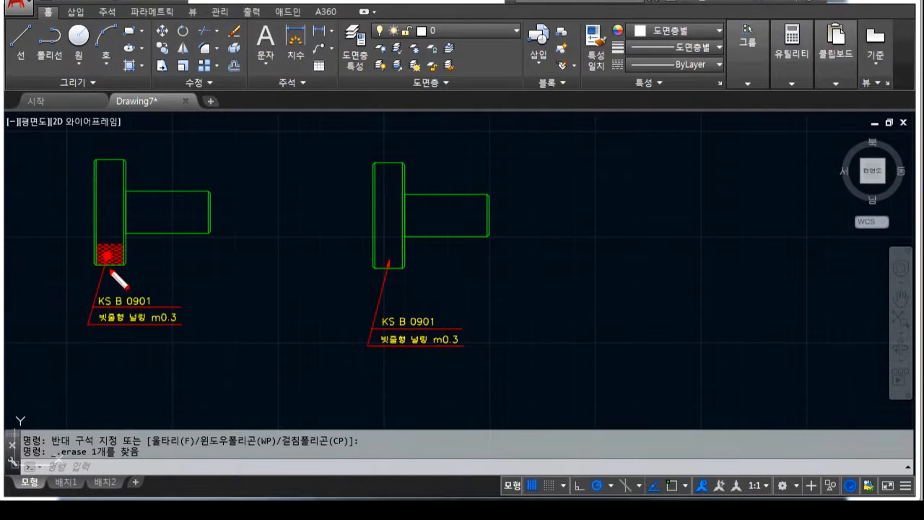
mouse_move(123, 259)
left_mouse_down()
mouse_move(101, 249)
mouse_move(107, 266)
mouse_move(121, 260)
left_mouse_up()
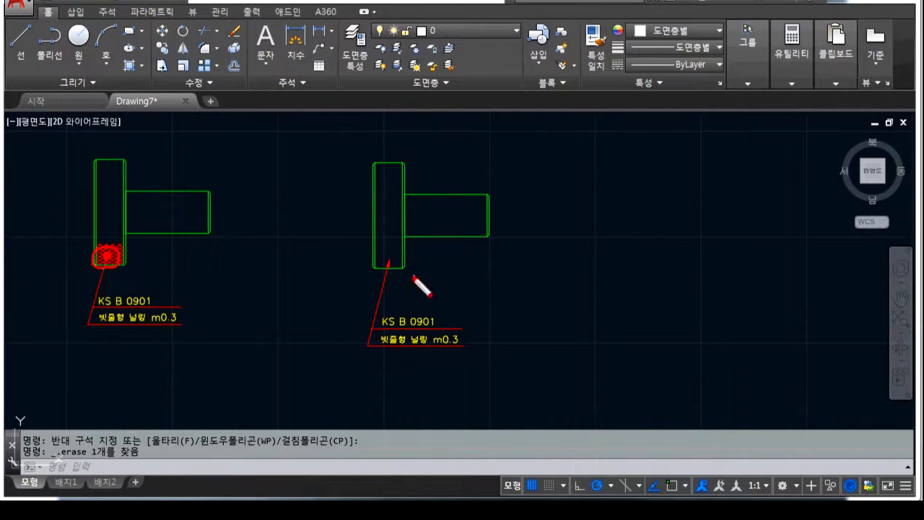
mouse_move(387, 265)
left_mouse_down()
mouse_move(396, 257)
mouse_move(387, 270)
left_mouse_up()
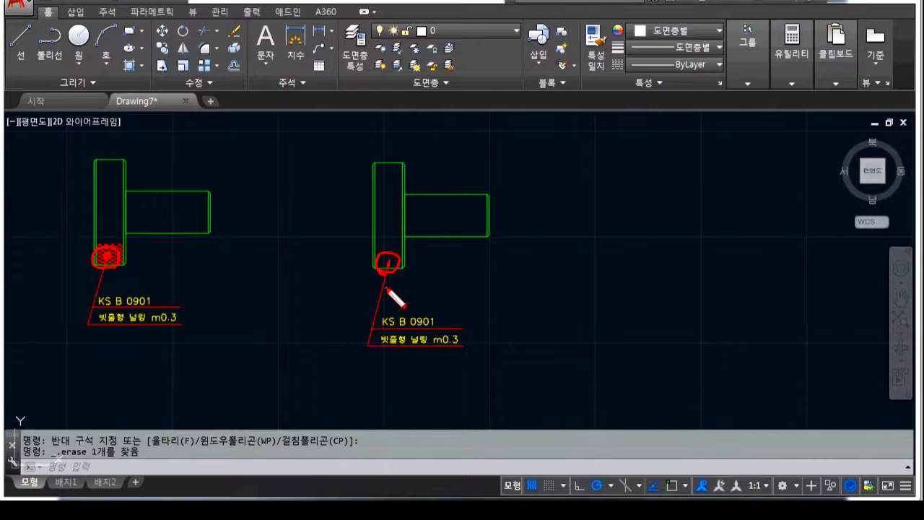
key("Escape")
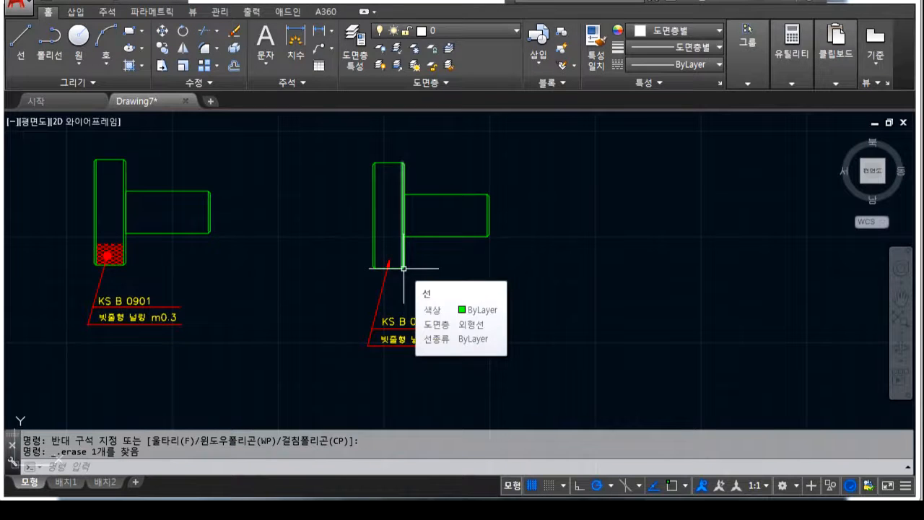
- Change the arrowhead of the third bolt's leader to the dot style (점) and deselect the leader
scroll(389, 270, "up", 5)
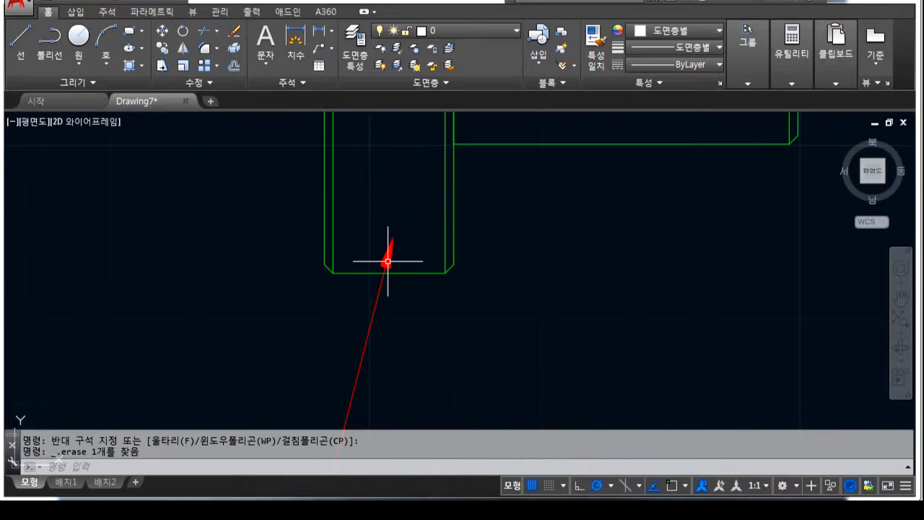
left_click(386, 259)
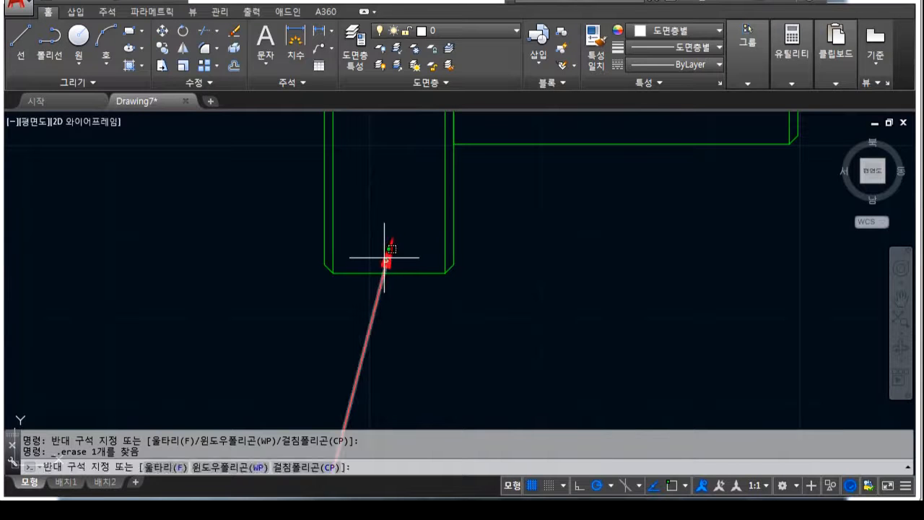
left_click(390, 246)
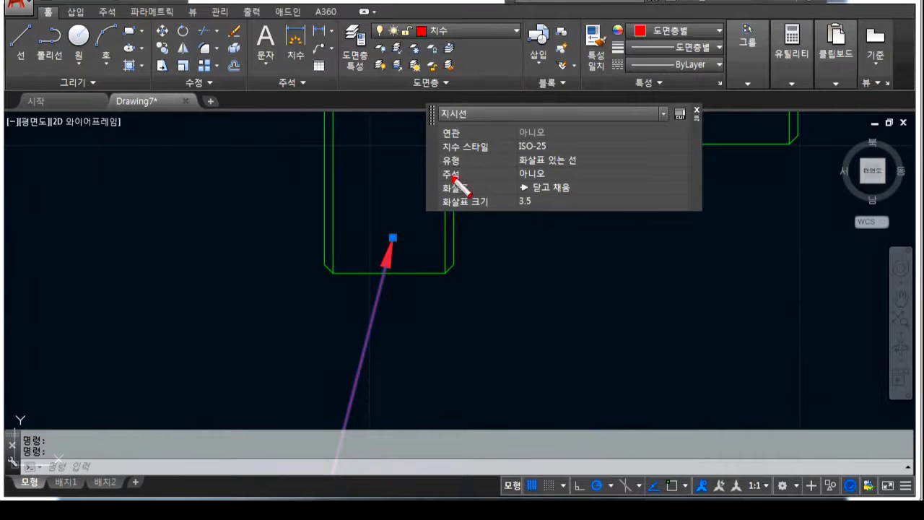
mouse_move(441, 185)
left_mouse_down()
mouse_move(592, 196)
mouse_move(543, 181)
left_mouse_up()
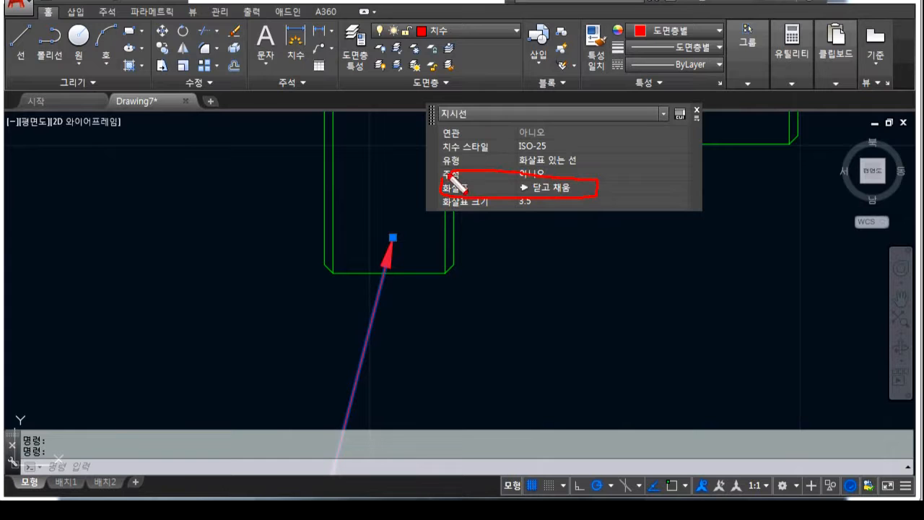
key("Escape")
left_click(547, 188)
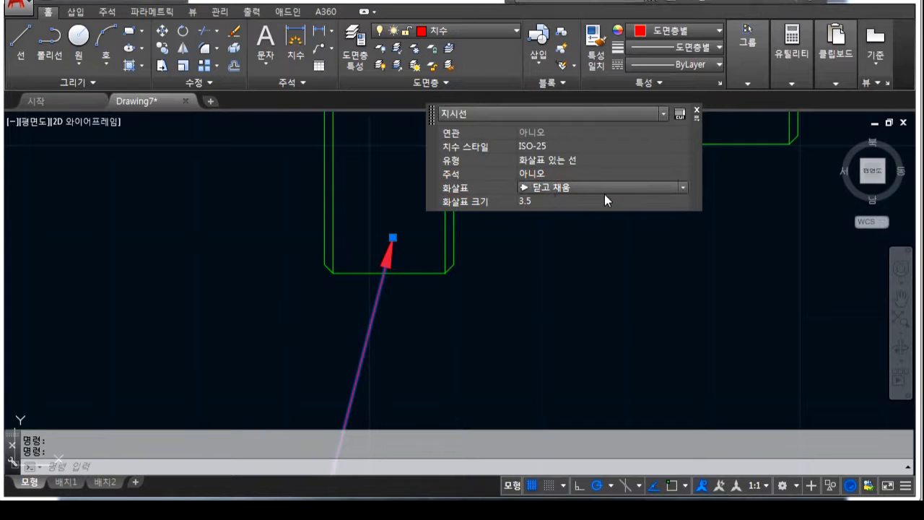
left_click(682, 189)
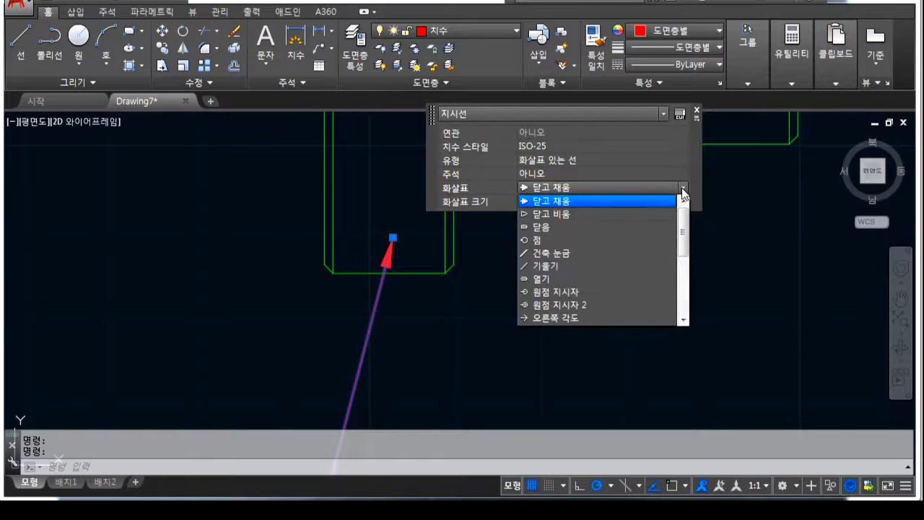
left_click(556, 240)
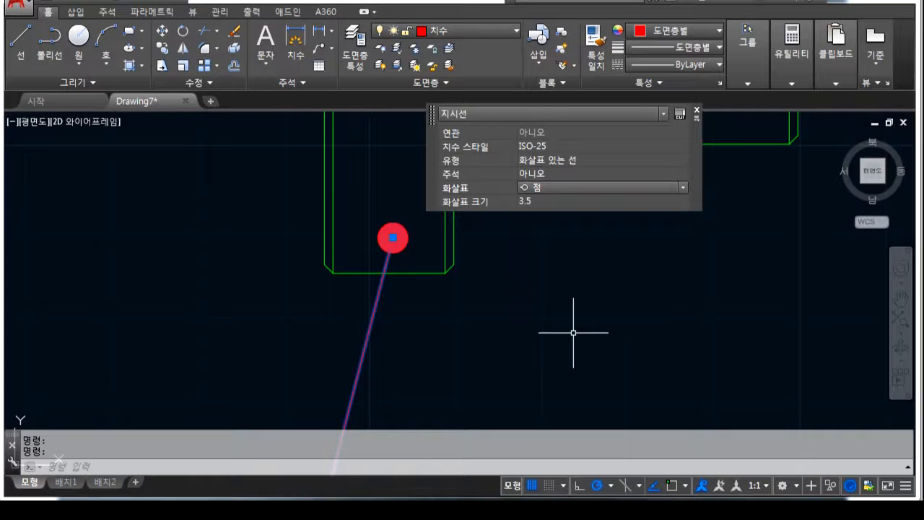
left_click(698, 112)
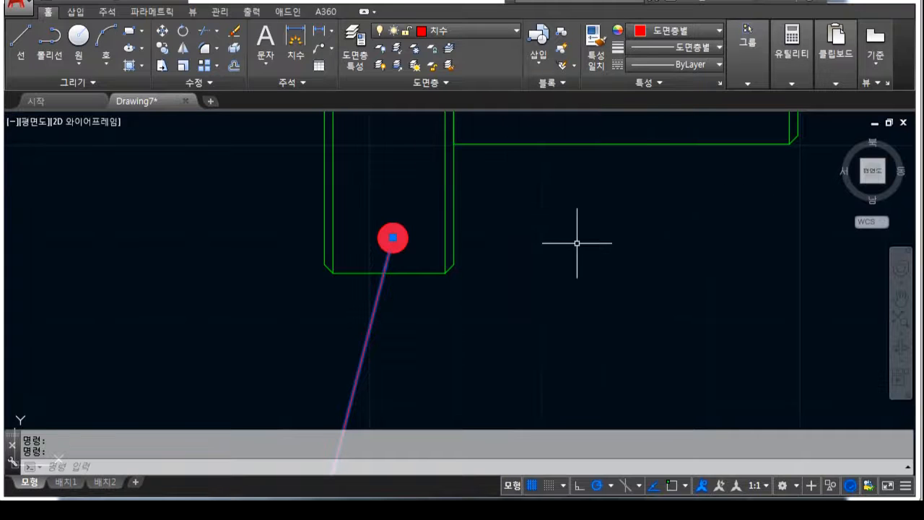
key("Escape")
scroll(555, 215, "down", 3)
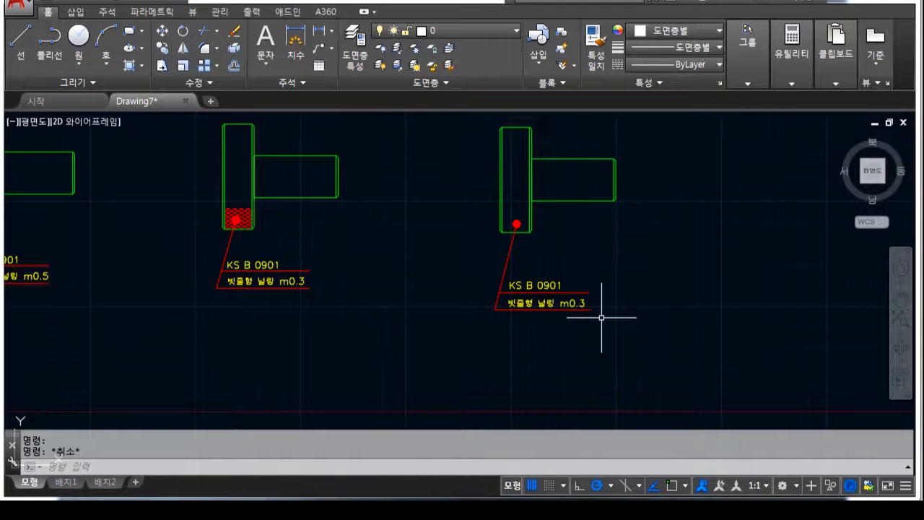
middle_click_drag(382, 159, 508, 193)
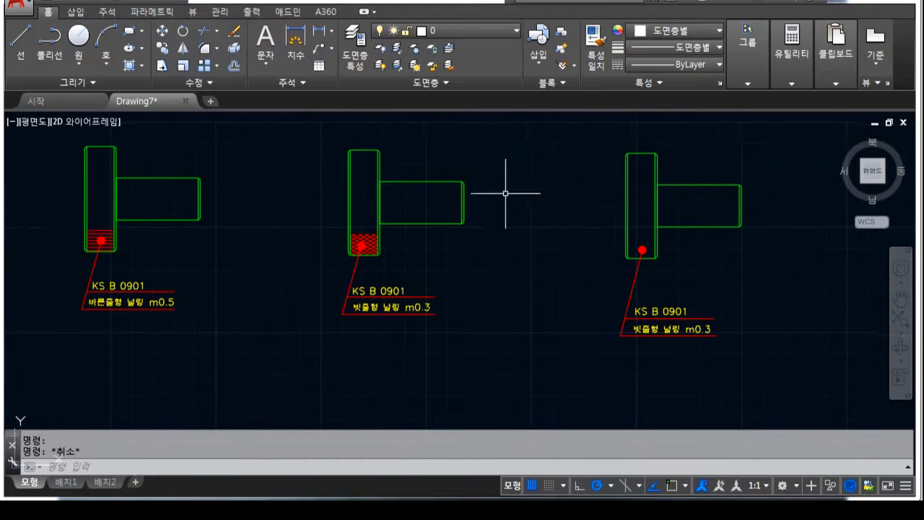